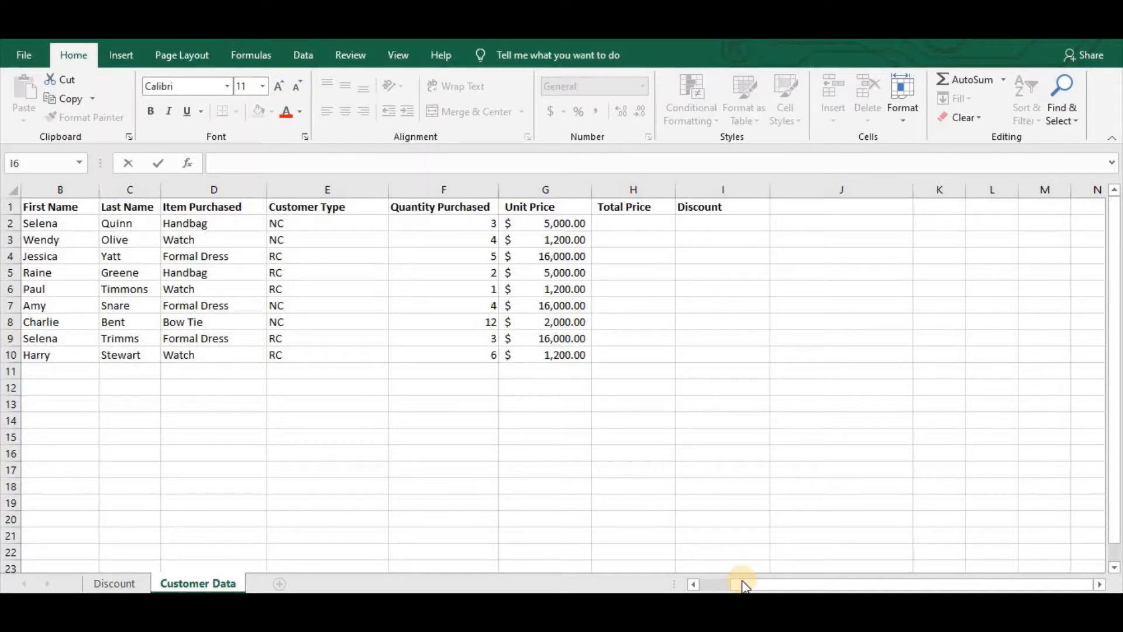
# - Try inserting a blank row above the header row of the Customer Data sheet, and undo the insertion
pyautogui.moveTo(755, 584); pyautogui.dragTo(694, 585)
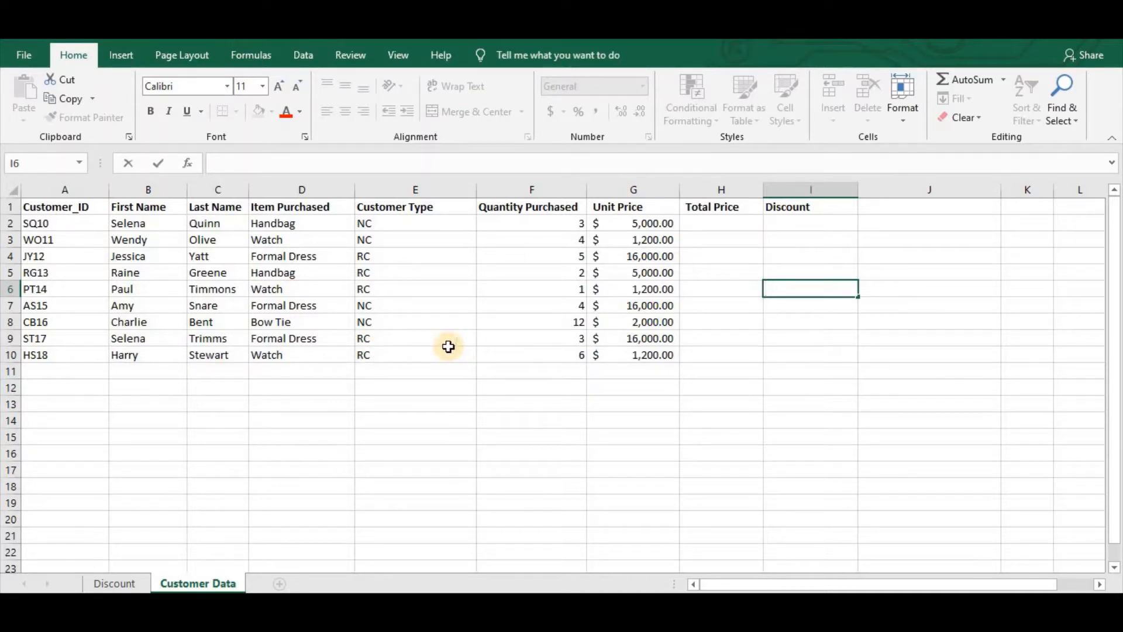
pyautogui.click(415, 374)
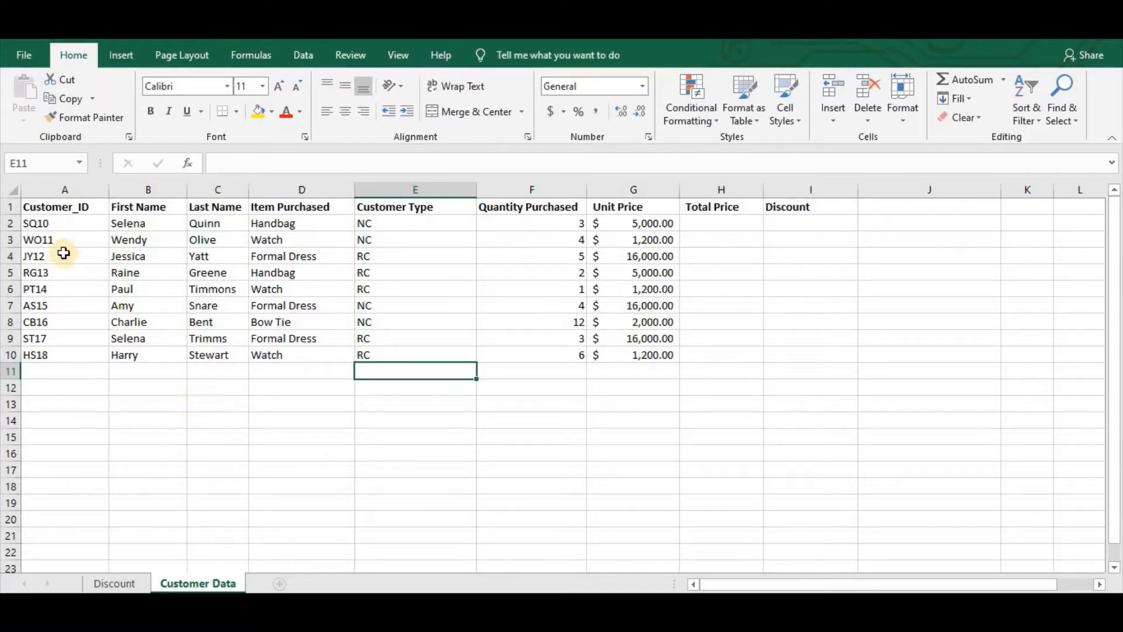
pyautogui.click(9, 208)
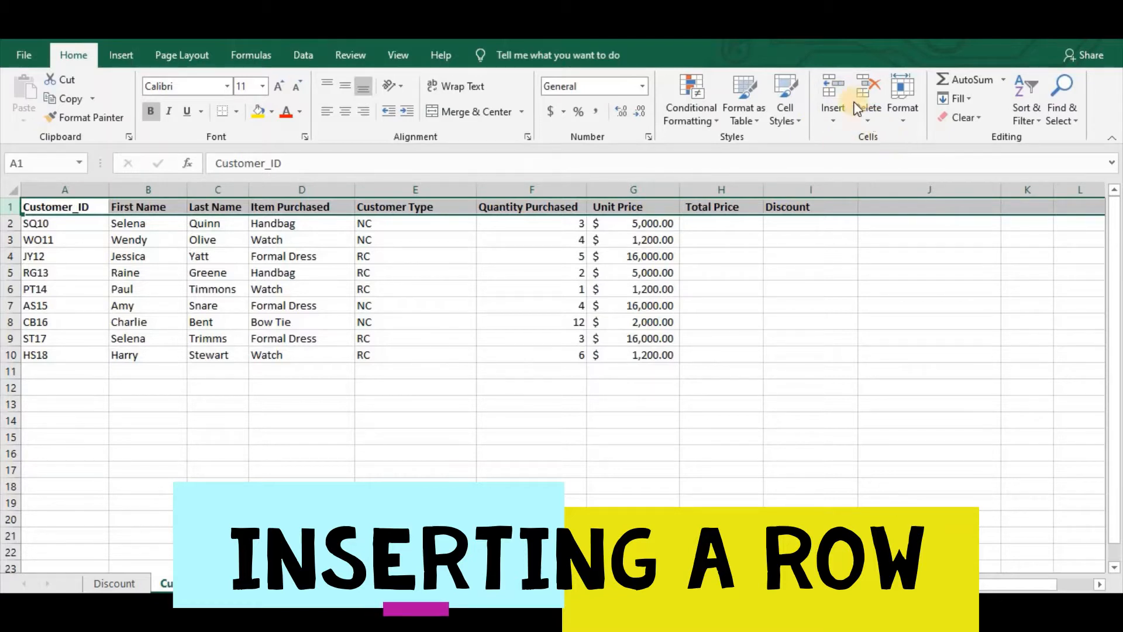
pyautogui.click(837, 91)
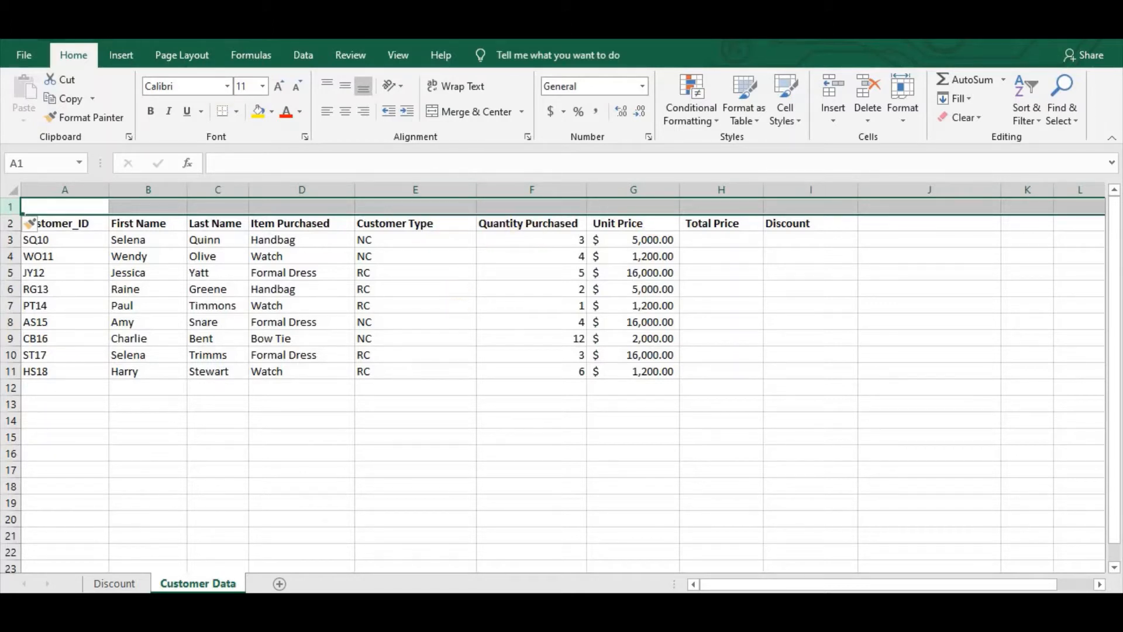
pyautogui.hotkey('ctrl', 'z')
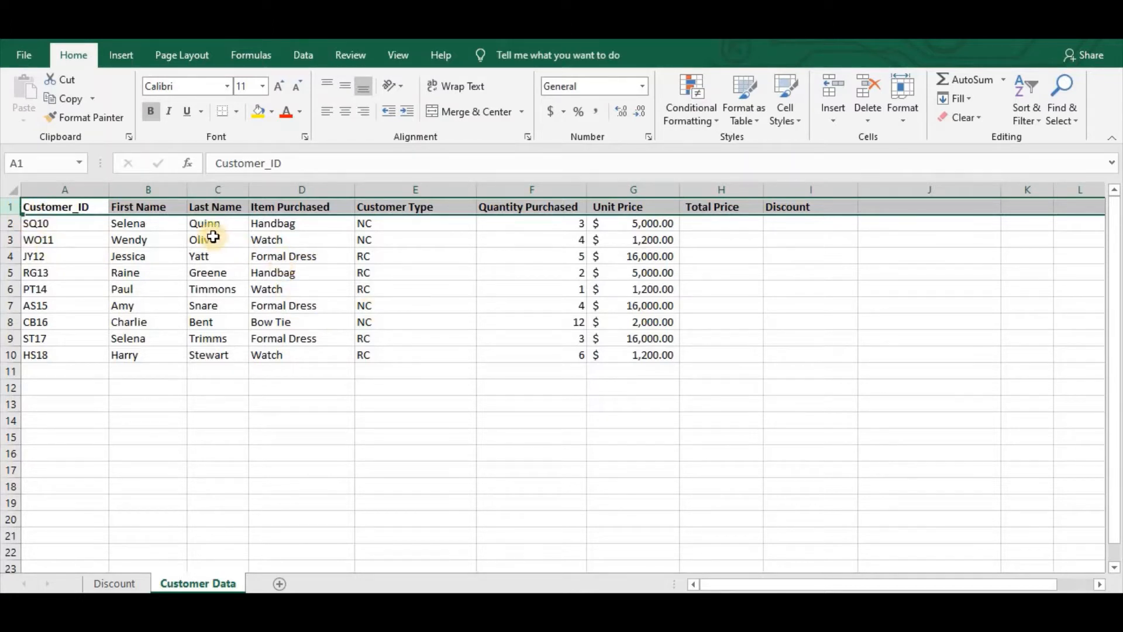
# - Insert a blank row above the header row of the customer table
pyautogui.rightClick(8, 206)
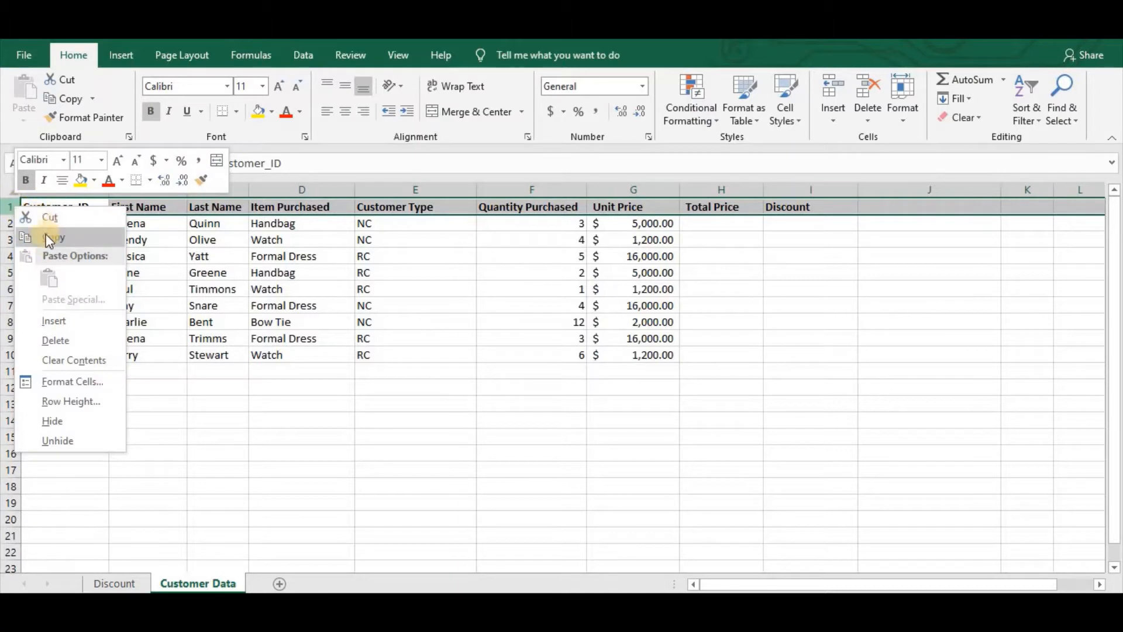
pyautogui.click(62, 325)
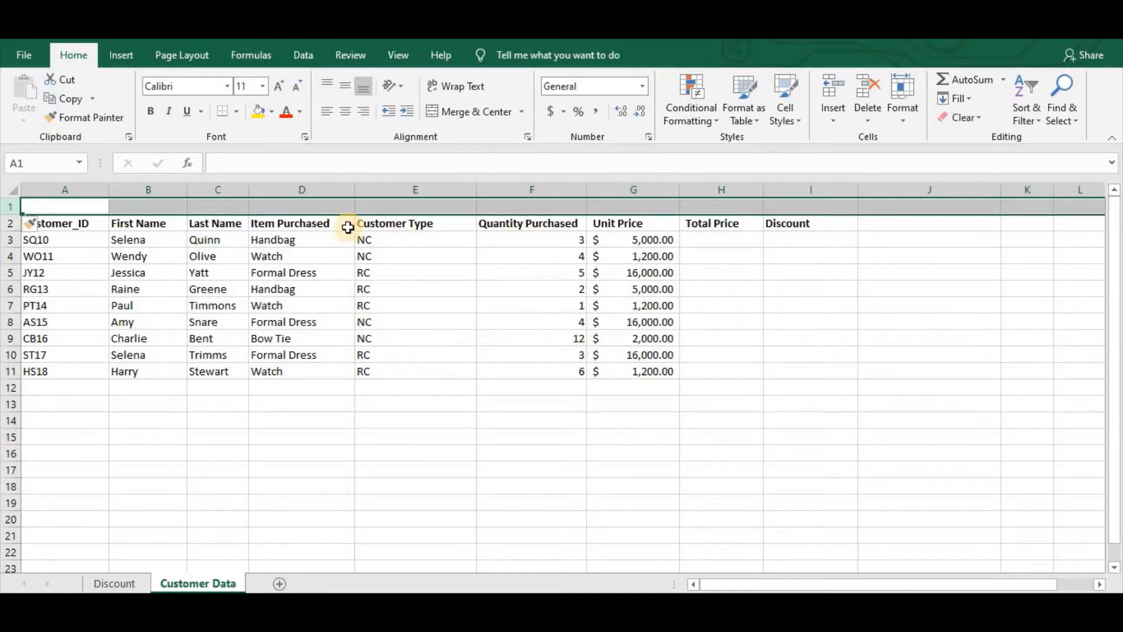
pyautogui.click(502, 273)
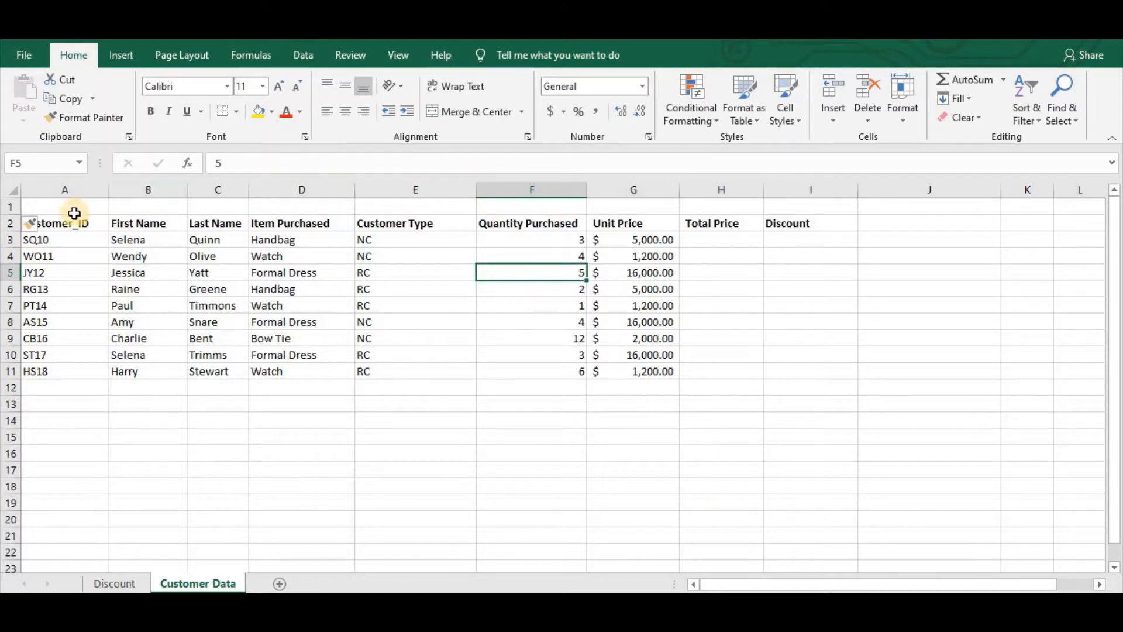
# - Merge and center cells A1 to I1 across the full width of the table
pyautogui.click(61, 206)
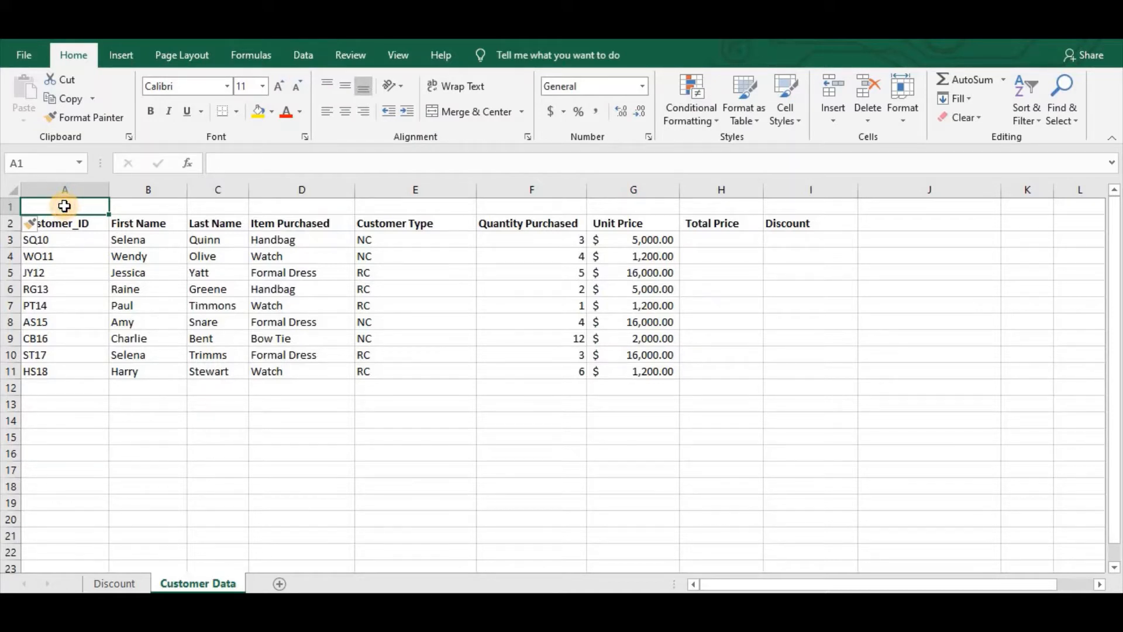
pyautogui.moveTo(64, 206); pyautogui.dragTo(578, 180)
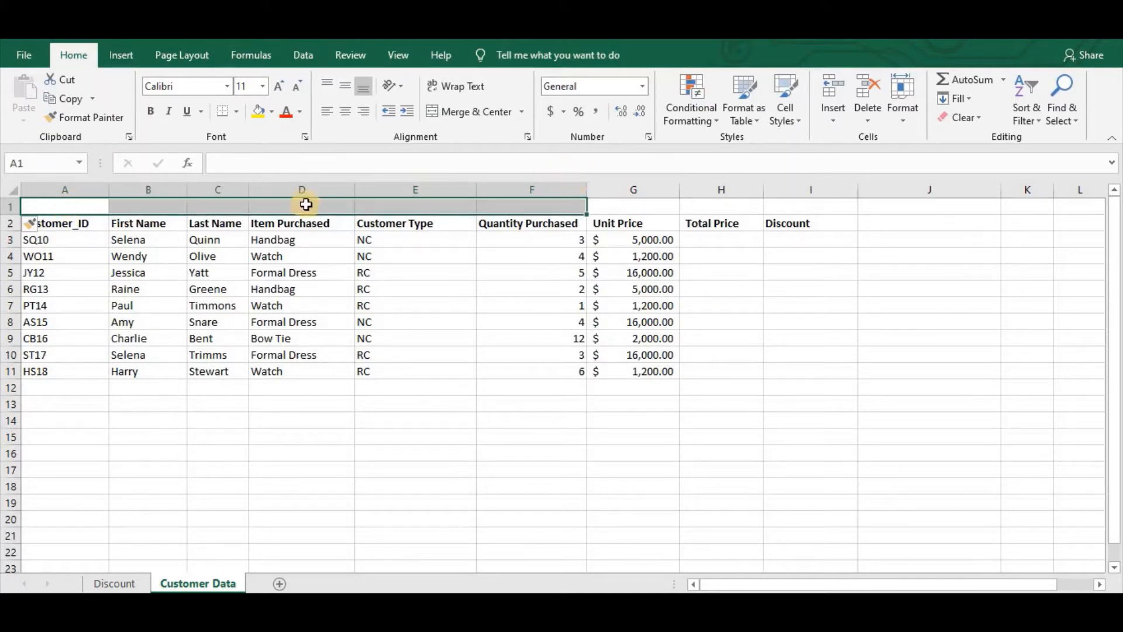
pyautogui.moveTo(62, 206); pyautogui.dragTo(819, 204)
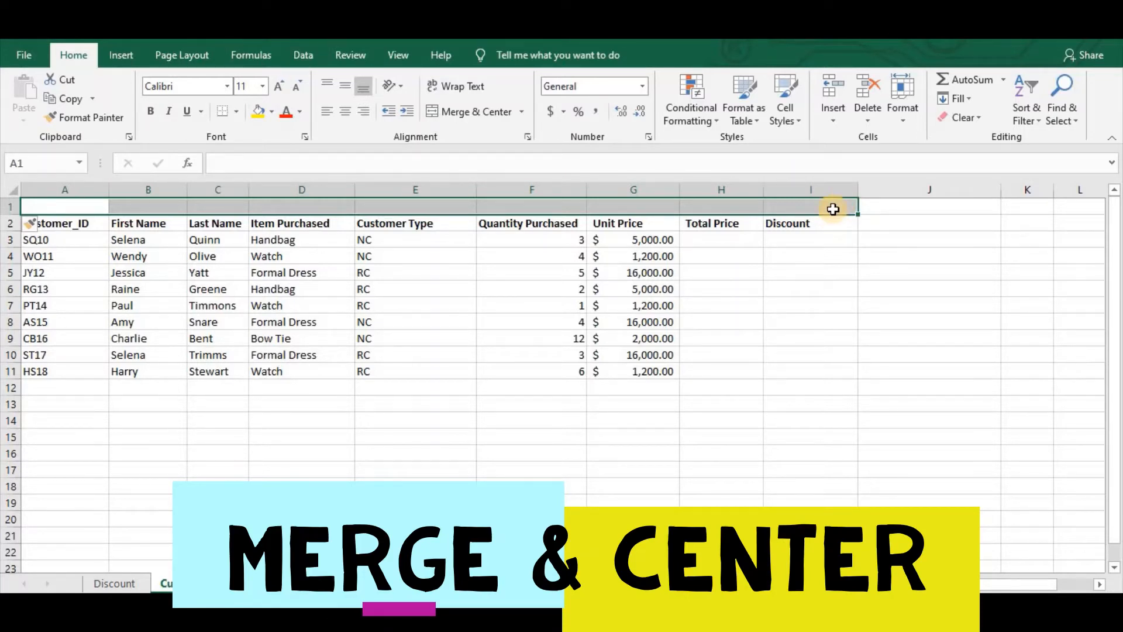
pyautogui.click(468, 110)
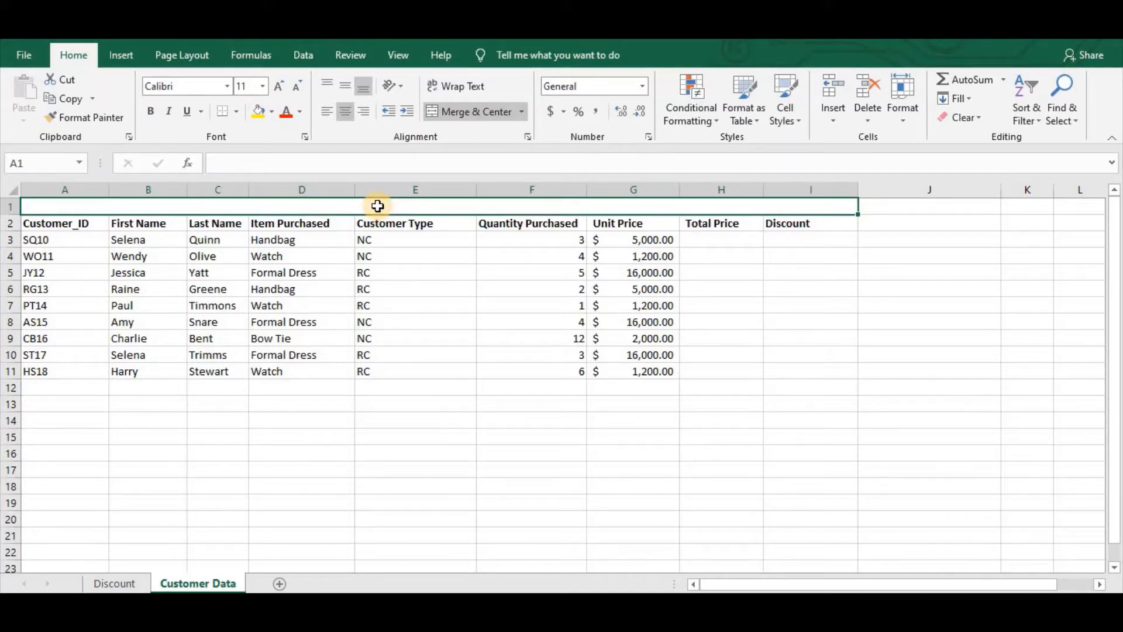
# - Enter the title "Customer Data Information" in the merged cell above the headers
pyautogui.write('Customer')
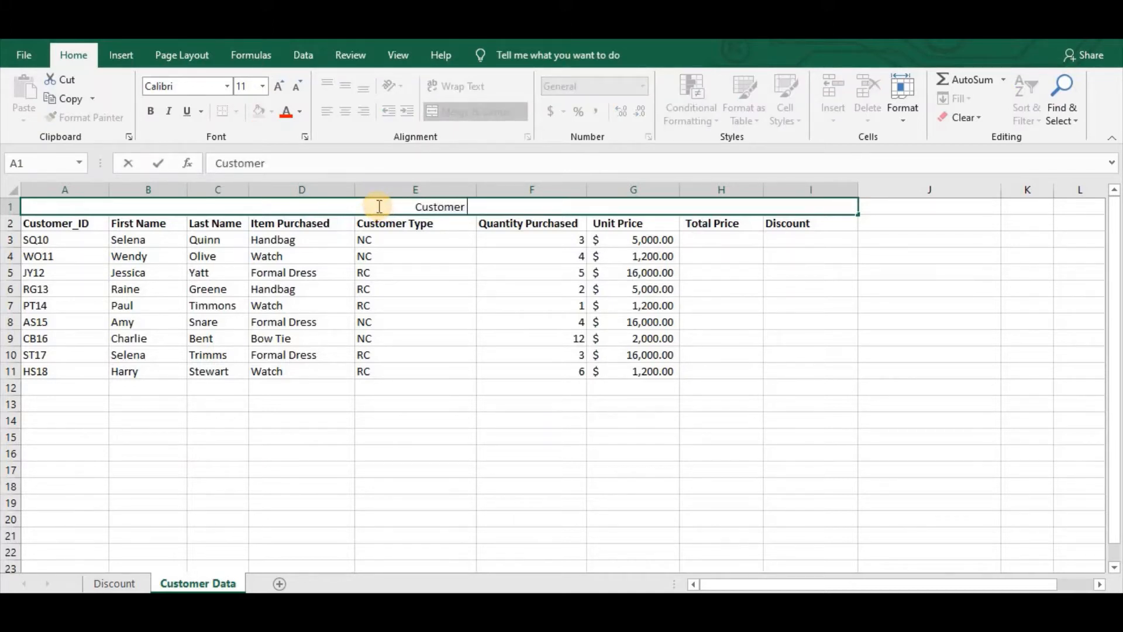
pyautogui.write(' Data Infprm')
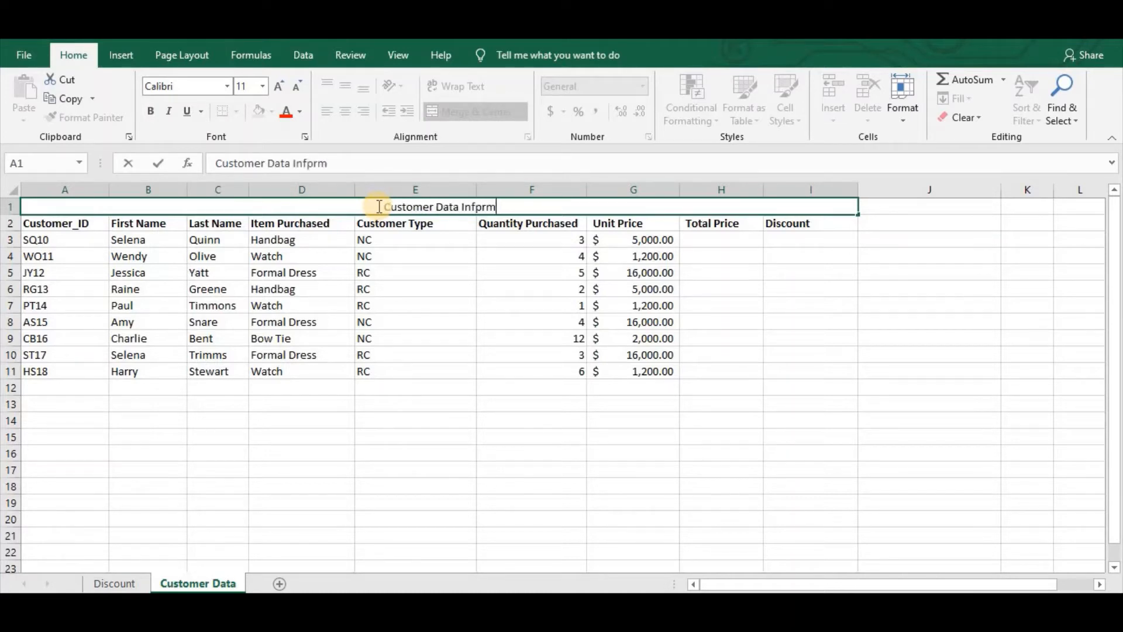
pyautogui.press('BackSpace')
pyautogui.press('BackSpace')
pyautogui.press('BackSpace')
pyautogui.write('orma')
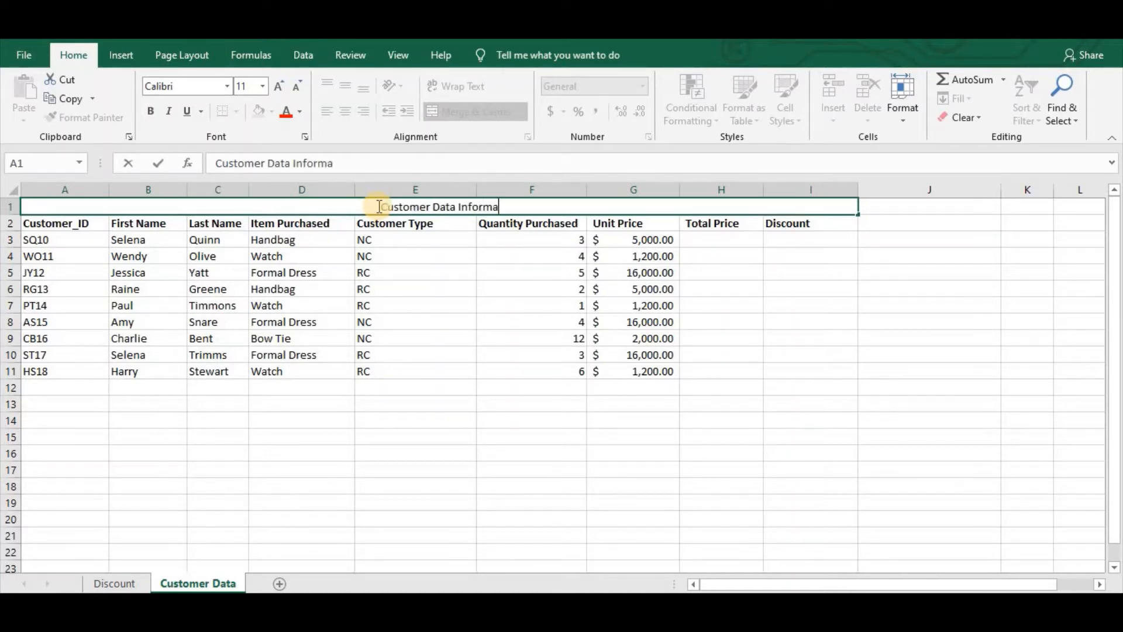
pyautogui.write('tion')
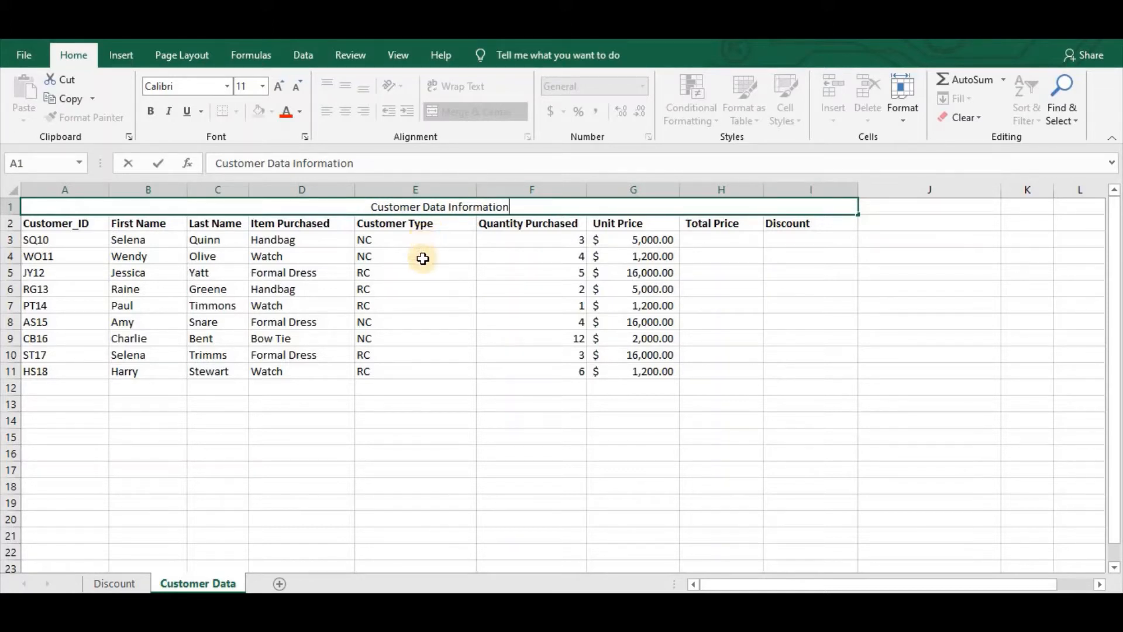
pyautogui.click(899, 204)
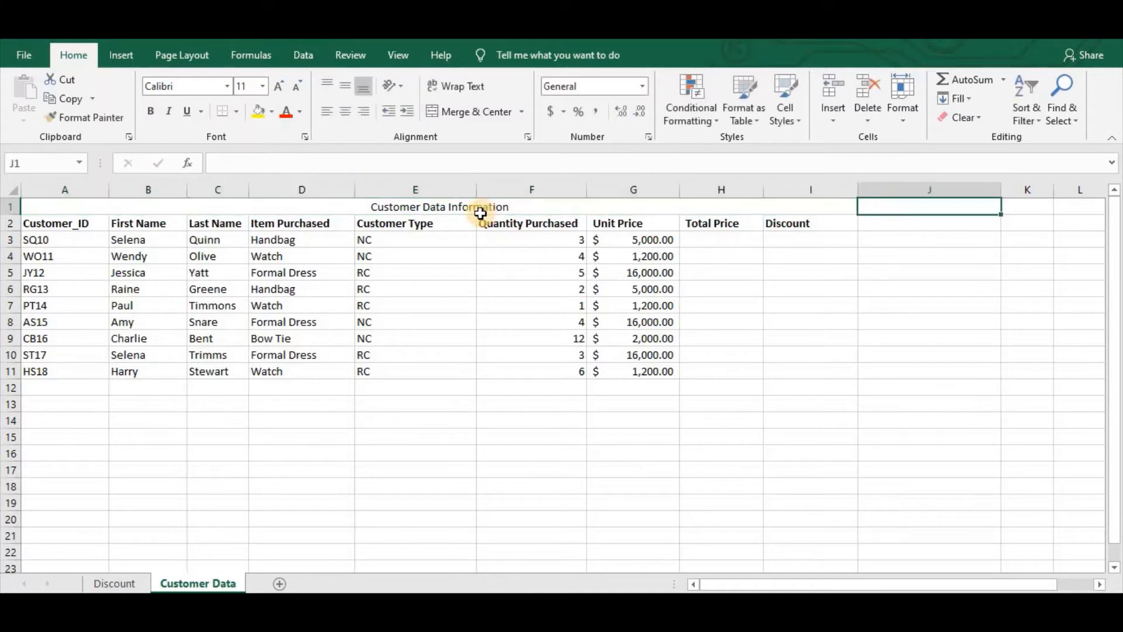
# - Change the font of the title in row 1 to Adobe Gothic Std B
pyautogui.click(539, 206)
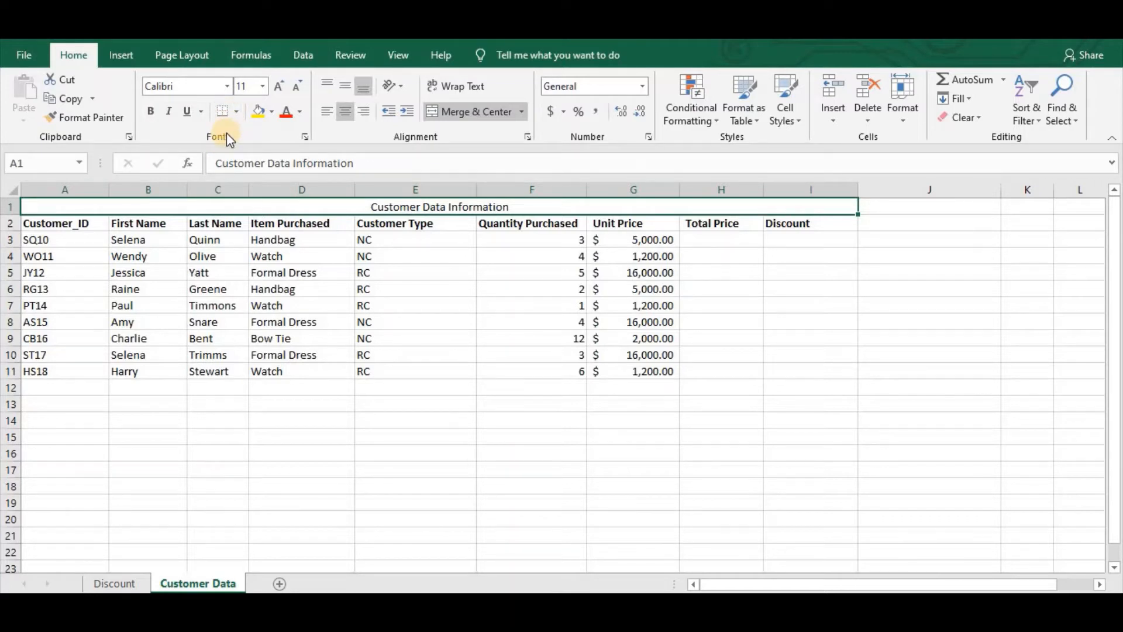
pyautogui.click(227, 86)
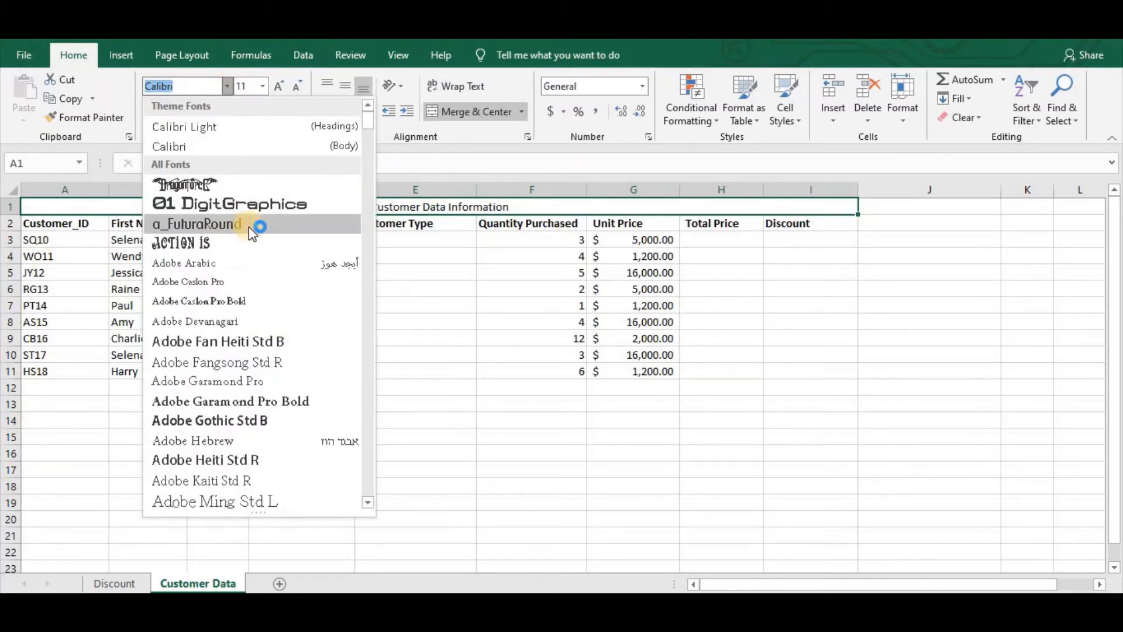
pyautogui.click(222, 421)
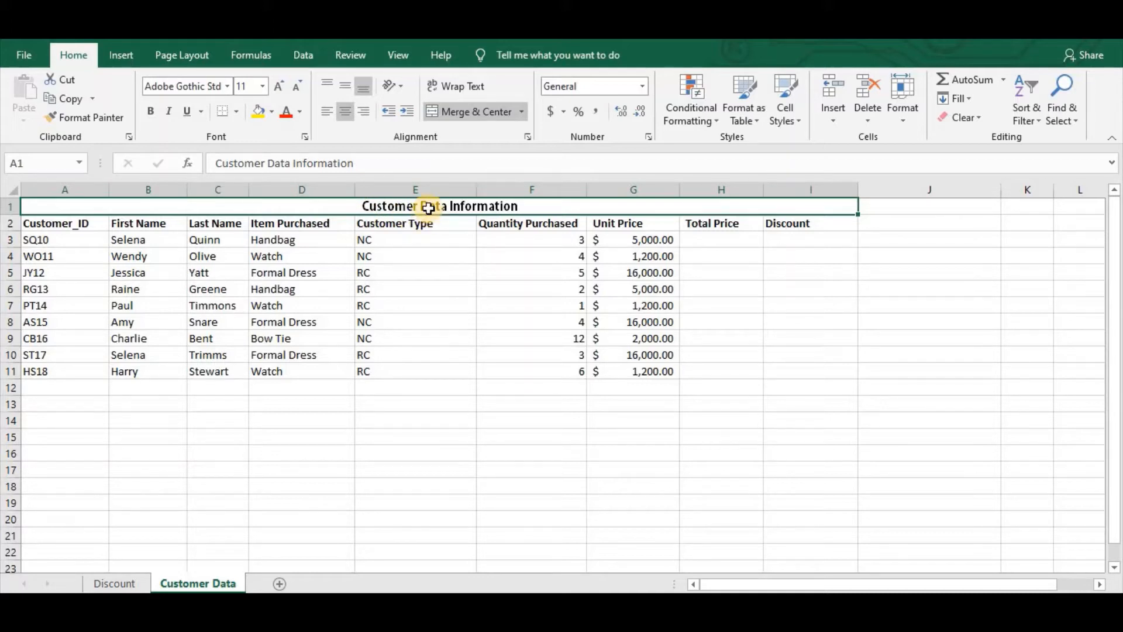
# - Set the title's font size to 20 and fill its merged cell with the standard light blue color
pyautogui.click(295, 87)
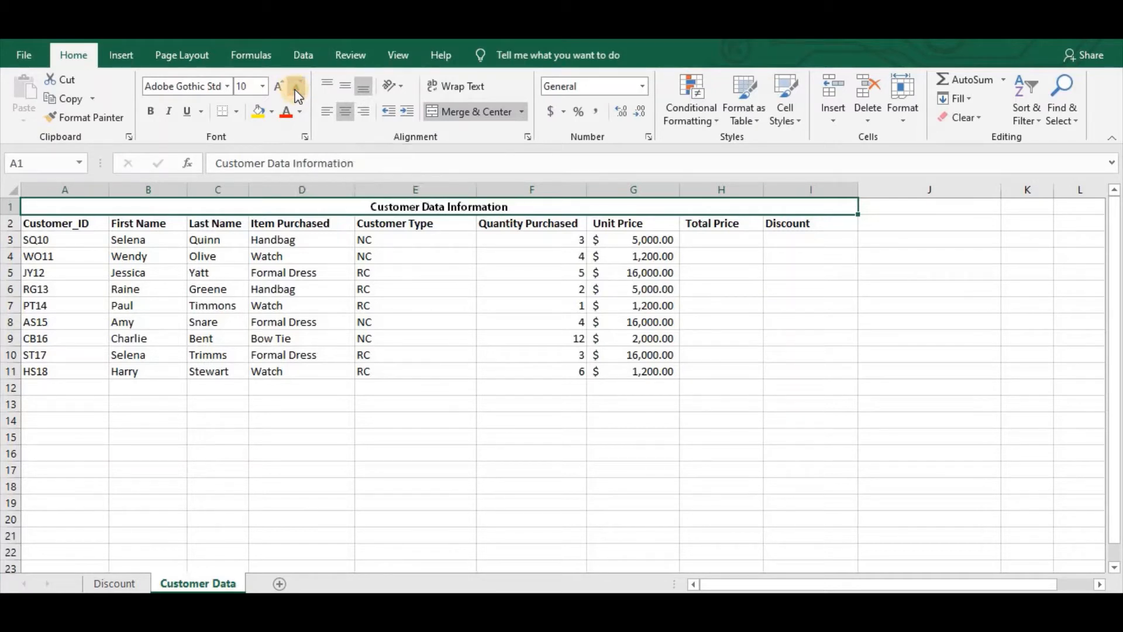
pyautogui.click(297, 89)
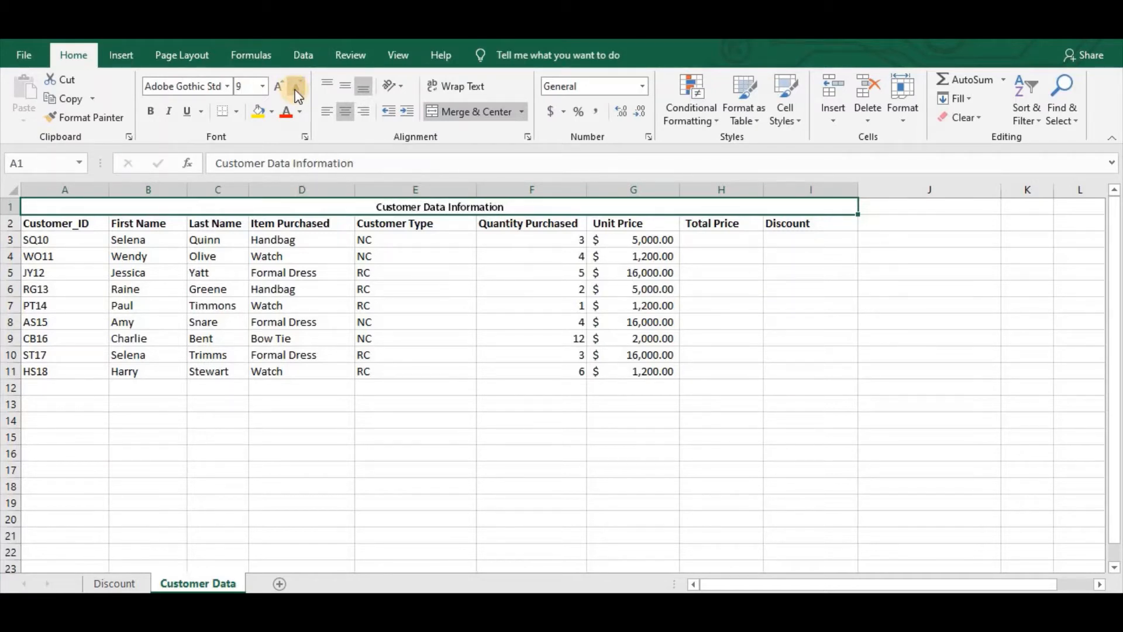
pyautogui.click(282, 87)
pyautogui.click(282, 87)
pyautogui.click(282, 87)
pyautogui.click(282, 86)
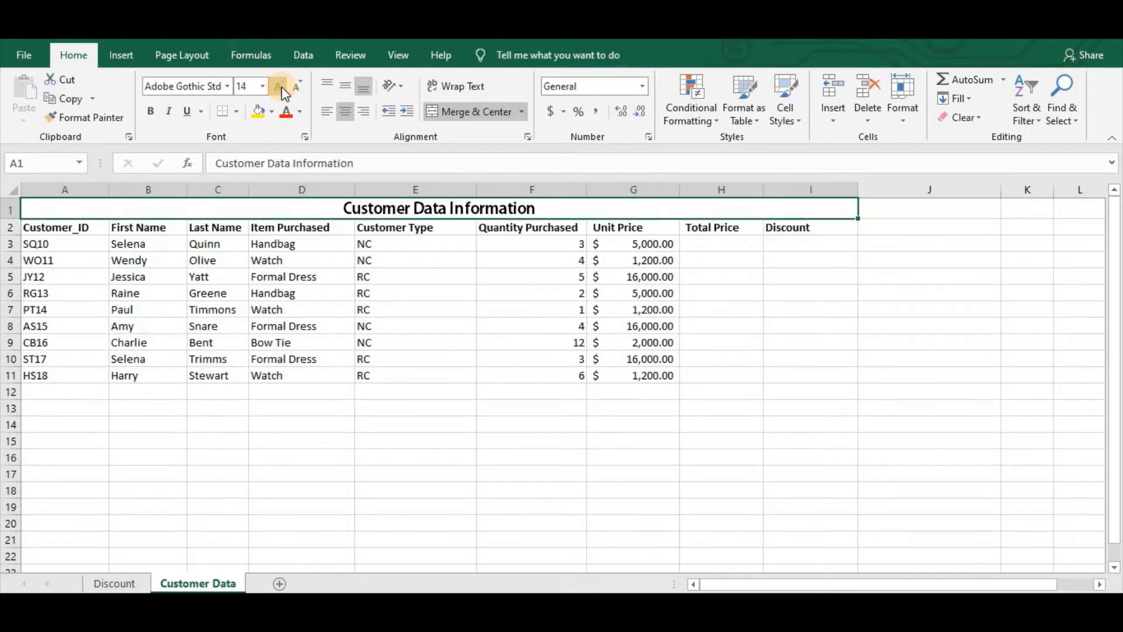
pyautogui.click(282, 86)
pyautogui.click(282, 87)
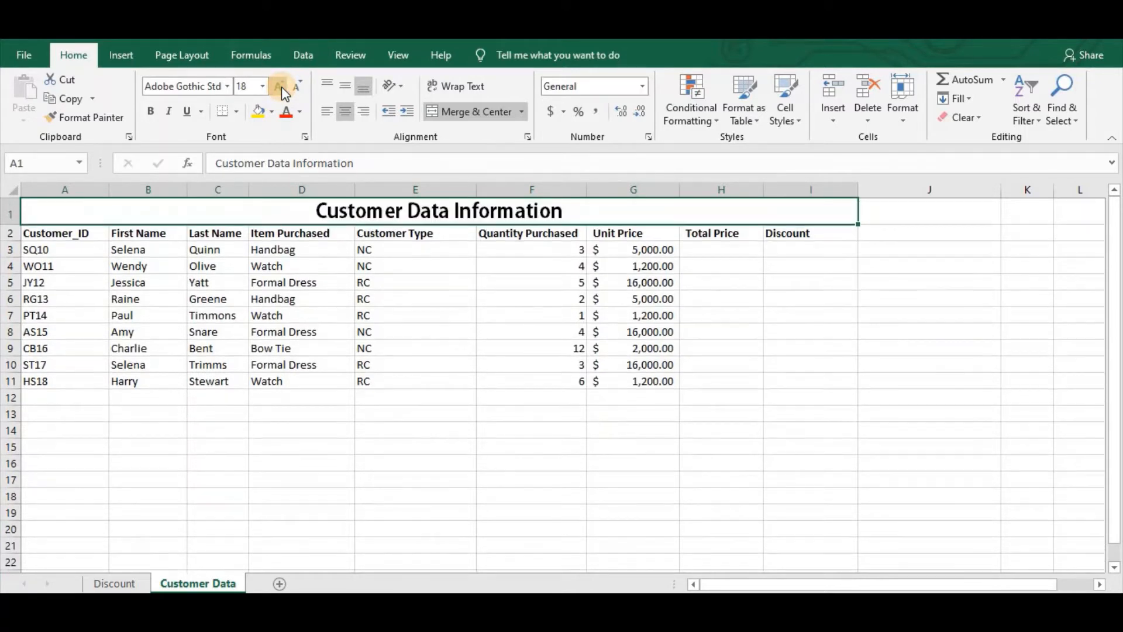
pyautogui.click(282, 87)
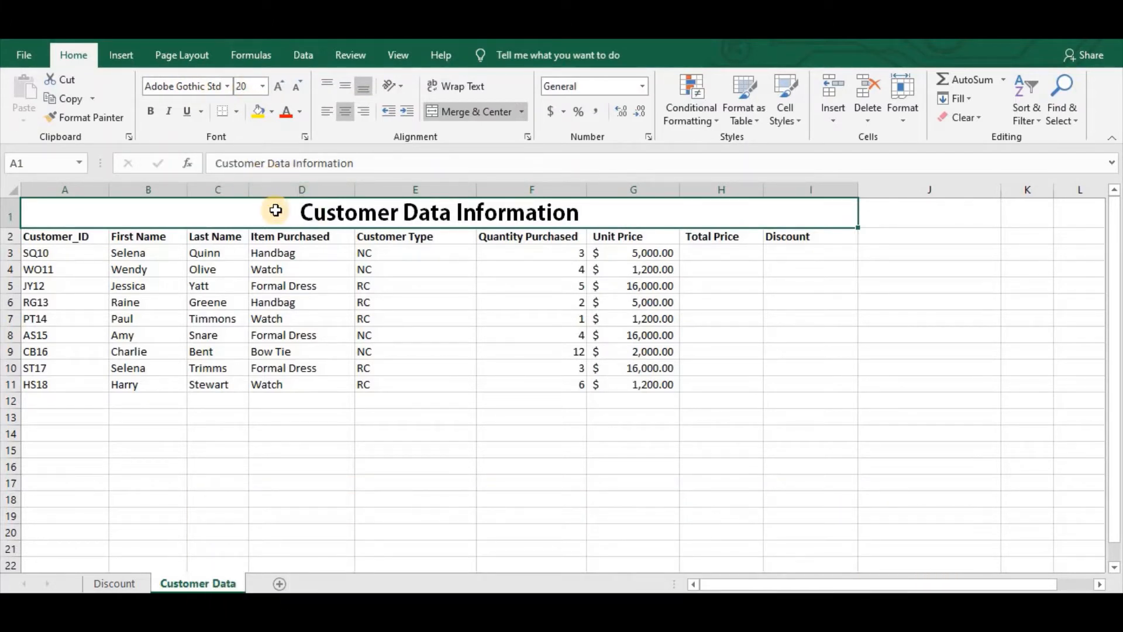
pyautogui.click(272, 112)
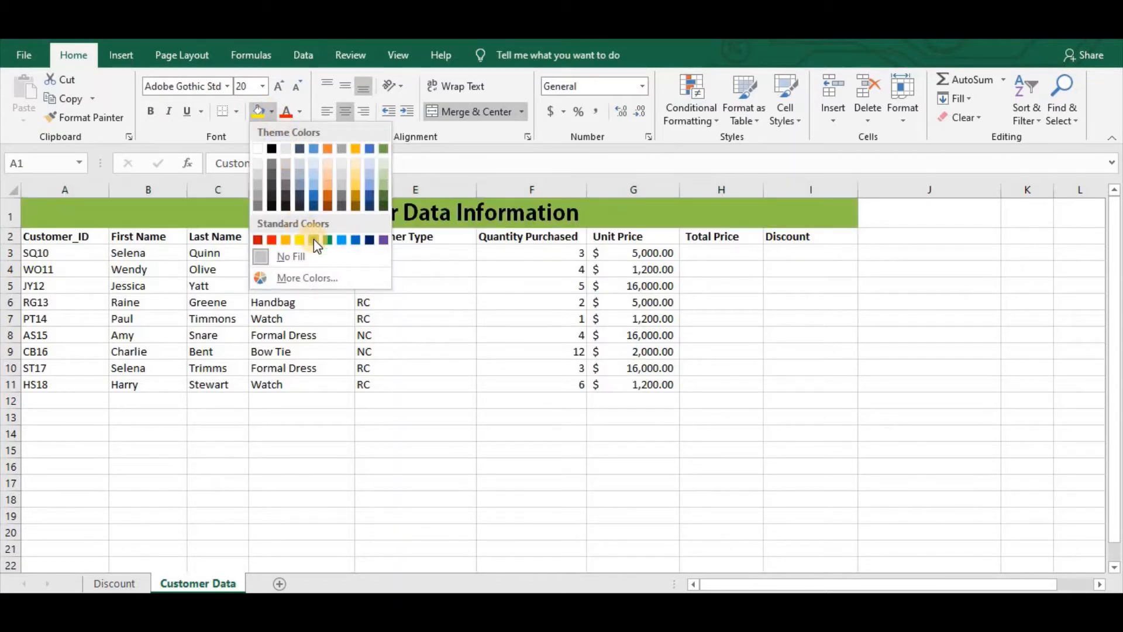
pyautogui.click(339, 240)
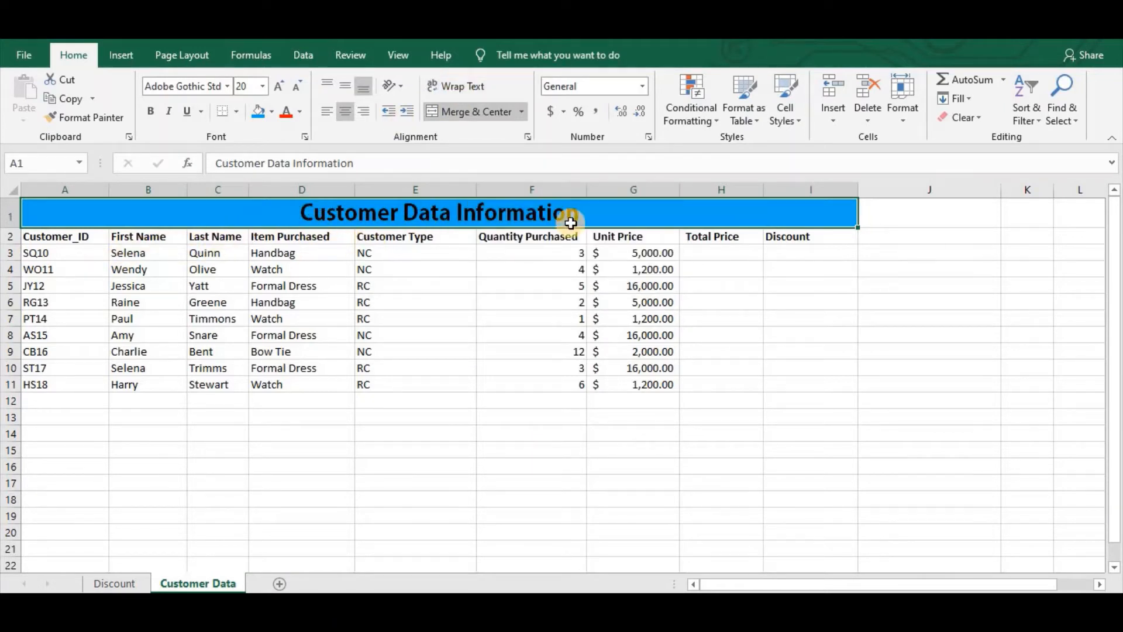
# - Turn on text wrapping for the column headers in A2 to I2
pyautogui.click(56, 236)
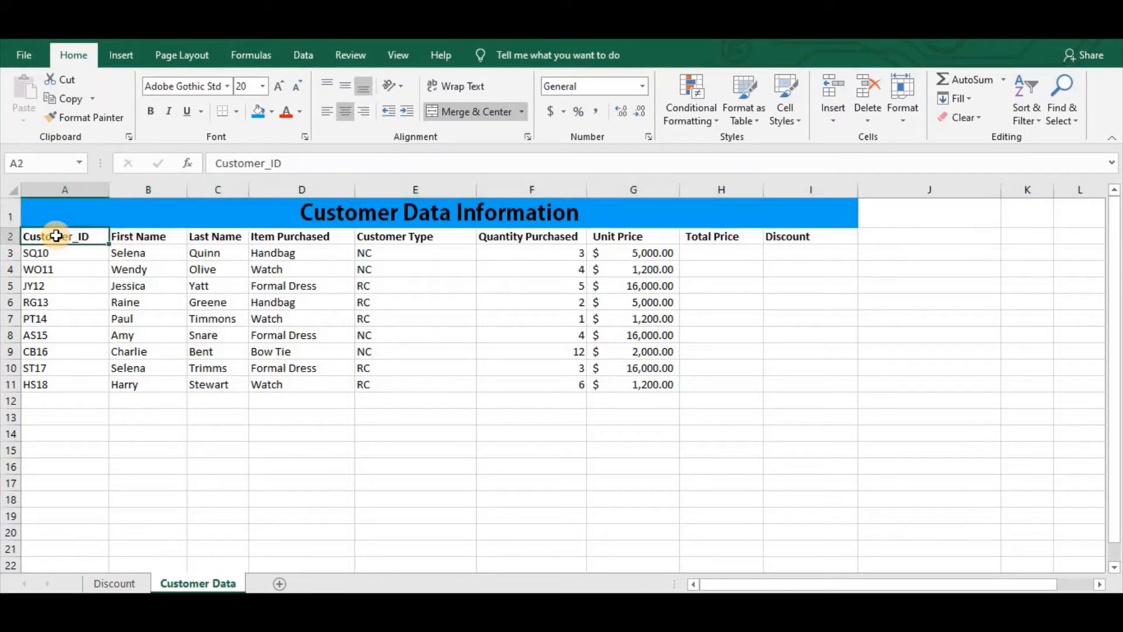
pyautogui.moveTo(695, 216); pyautogui.dragTo(797, 234)
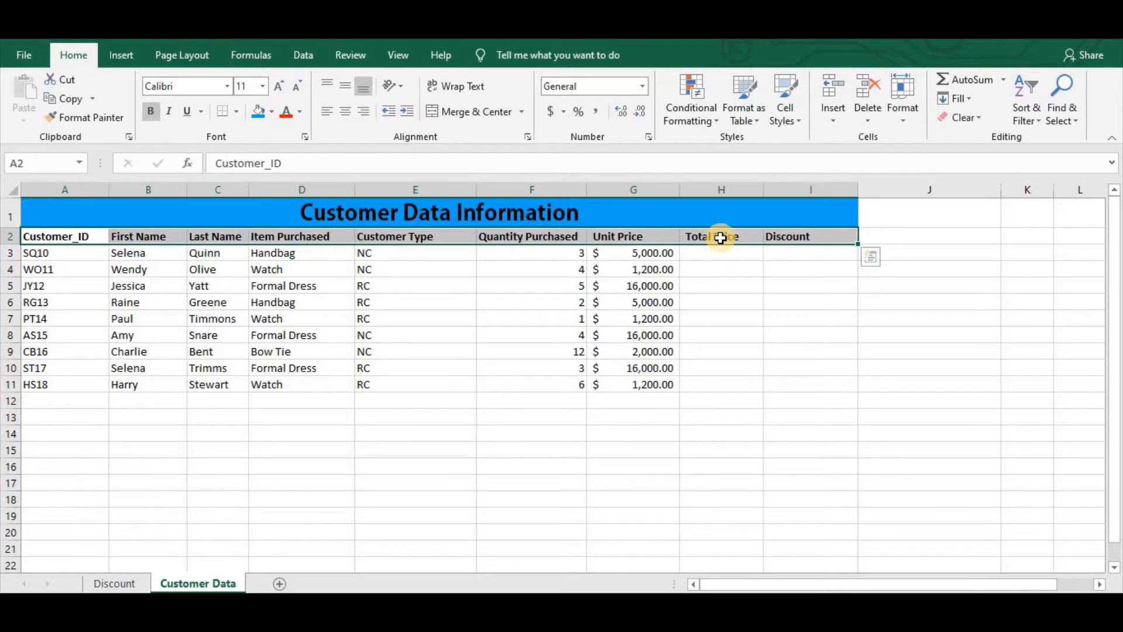
pyautogui.click(799, 298)
pyautogui.click(950, 284)
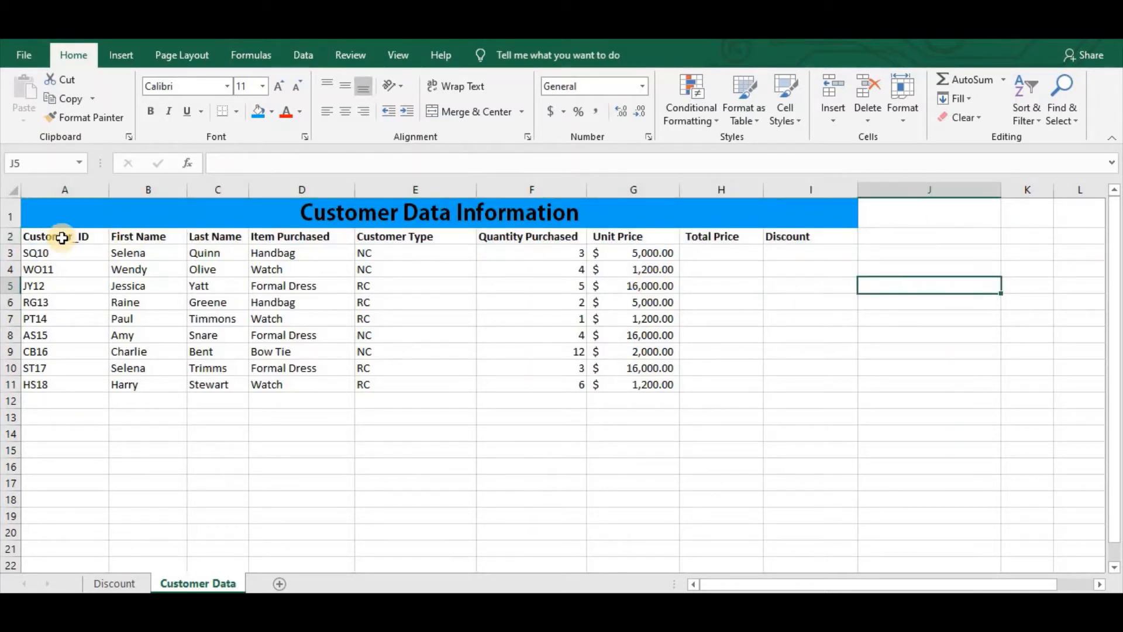
pyautogui.moveTo(69, 237); pyautogui.dragTo(788, 235)
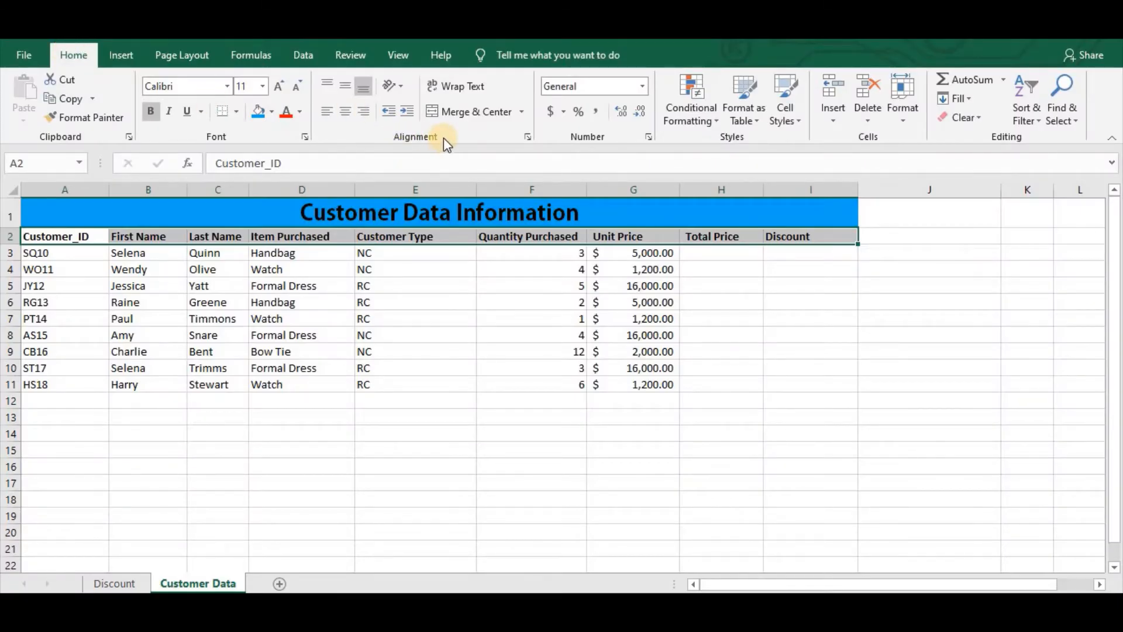
pyautogui.click(462, 89)
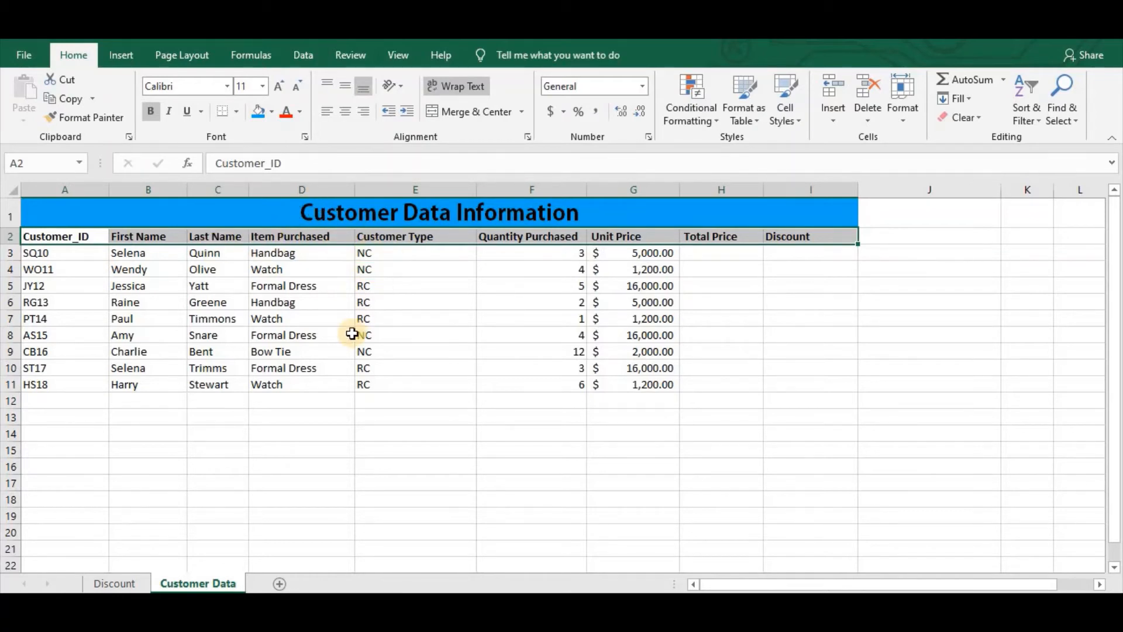
# - Increase the font size of the column headers in row 2 to 16
pyautogui.click(280, 87)
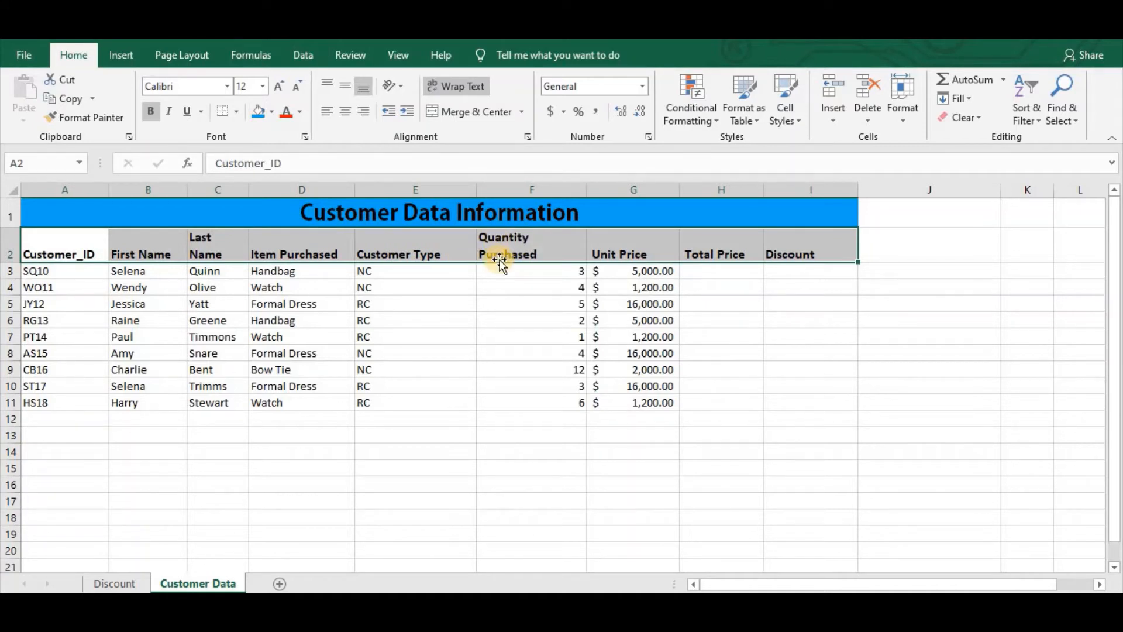
pyautogui.click(276, 85)
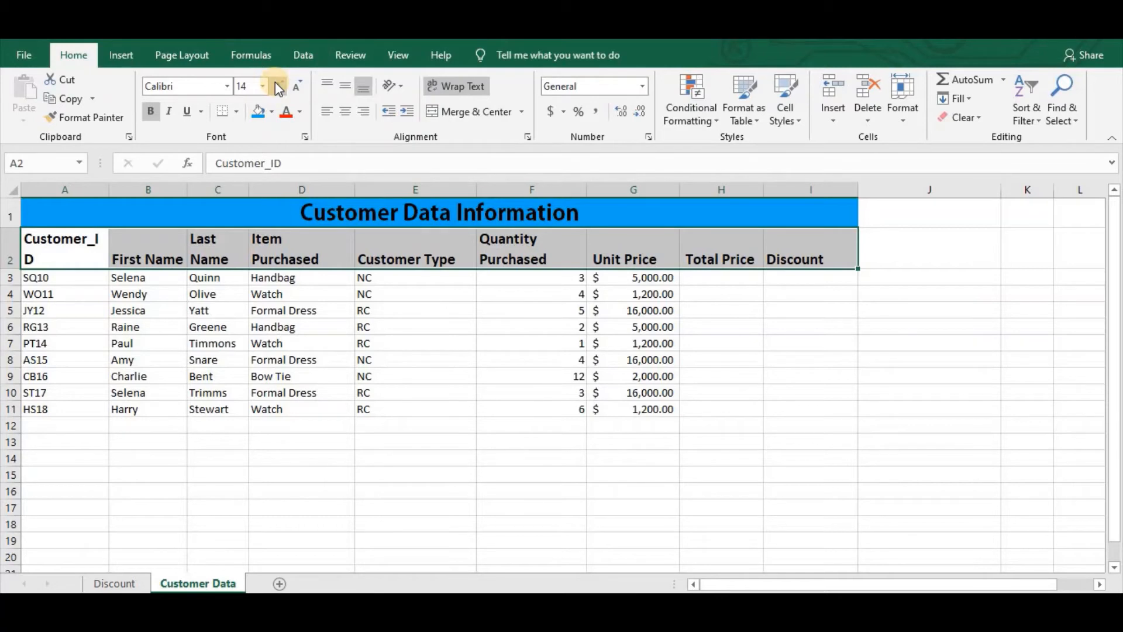
pyautogui.click(277, 86)
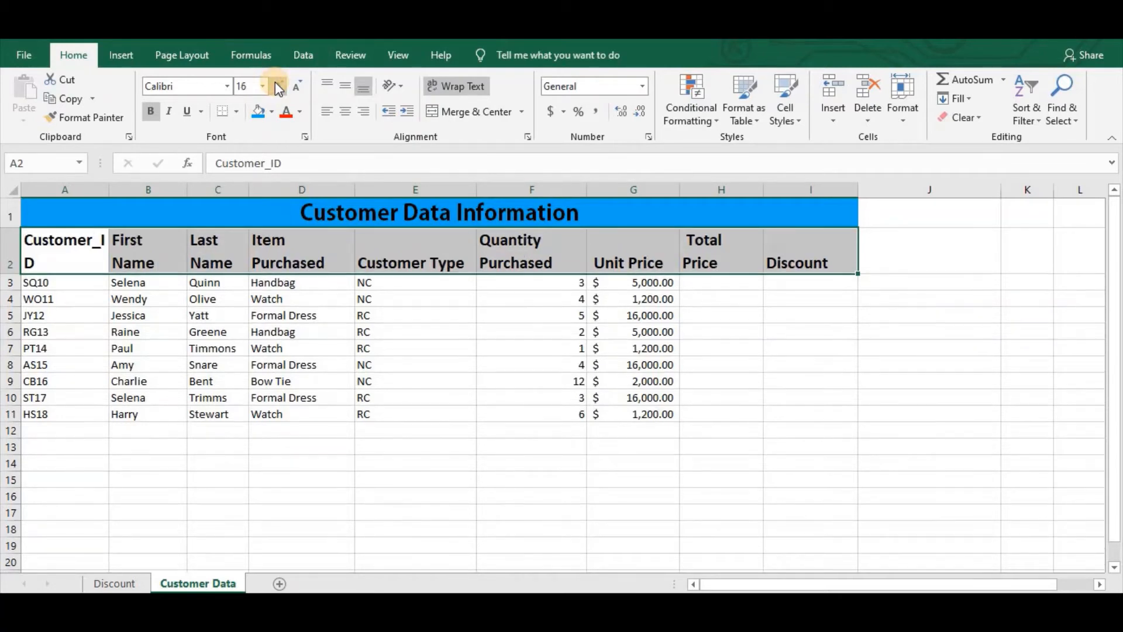
# - Increase the column headers' font size to 18, then narrow the Unit Price and Discount columns, keeping the word Discount on one line
pyautogui.click(276, 85)
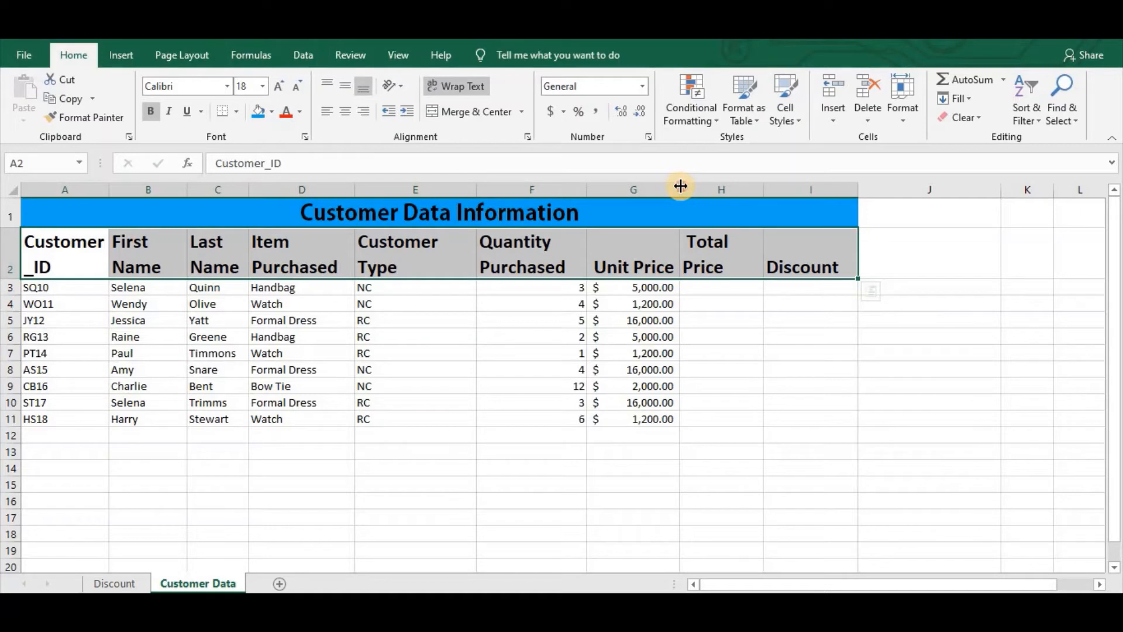
pyautogui.moveTo(680, 186); pyautogui.dragTo(672, 186)
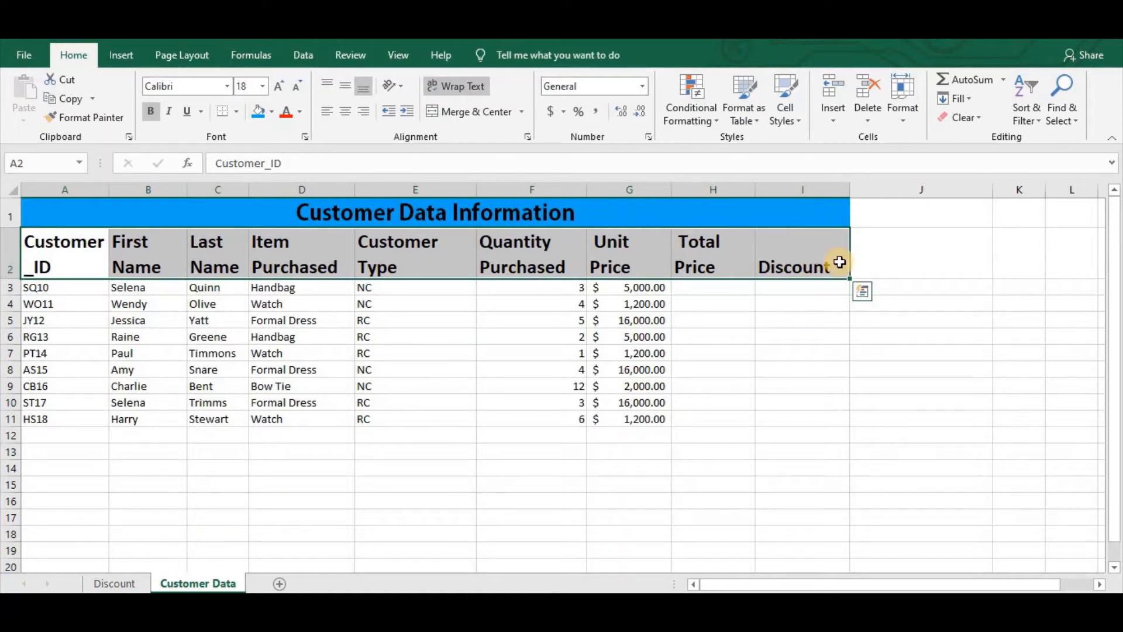
pyautogui.moveTo(849, 189); pyautogui.dragTo(818, 189)
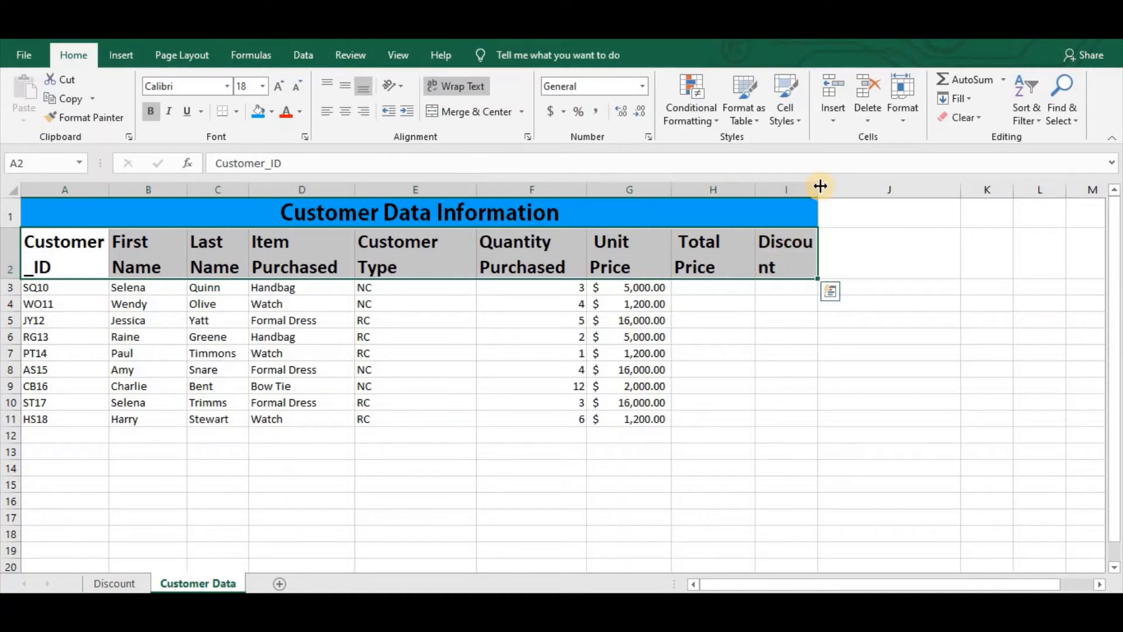
pyautogui.moveTo(824, 187); pyautogui.dragTo(846, 186)
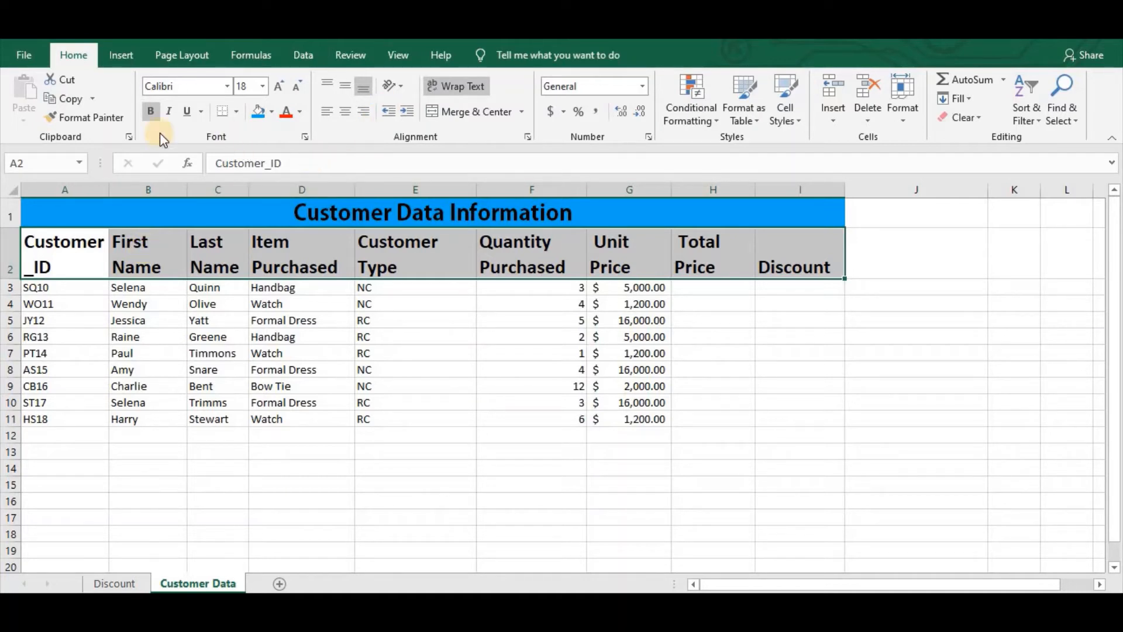
# - Change the column headers in row 2 to standard purple text with a standard yellow fill
pyautogui.click(300, 116)
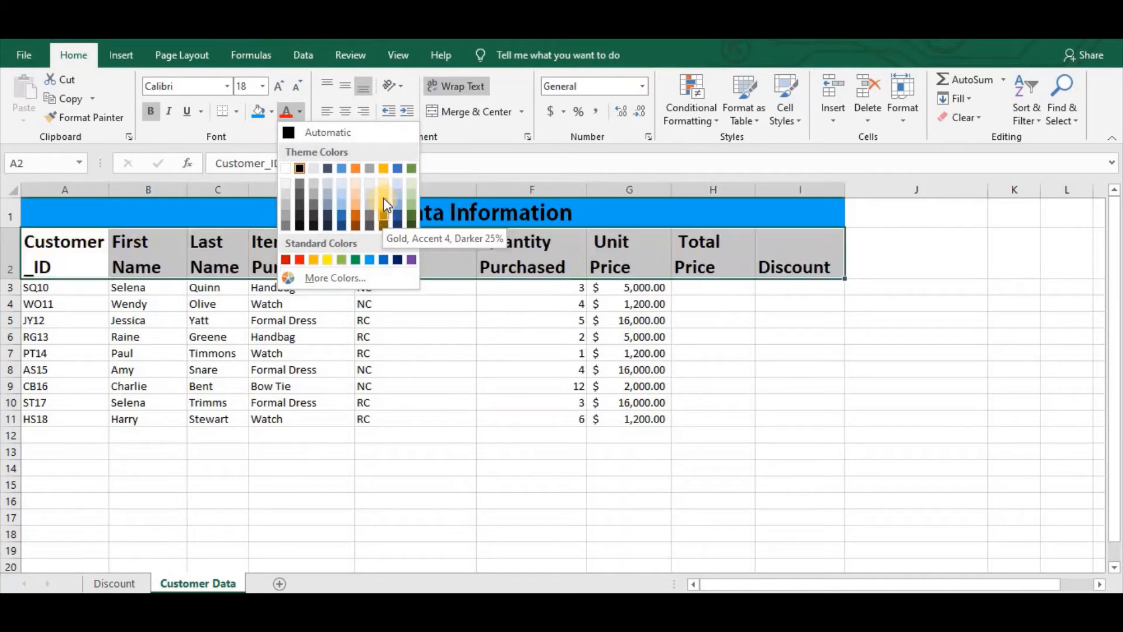
pyautogui.click(413, 259)
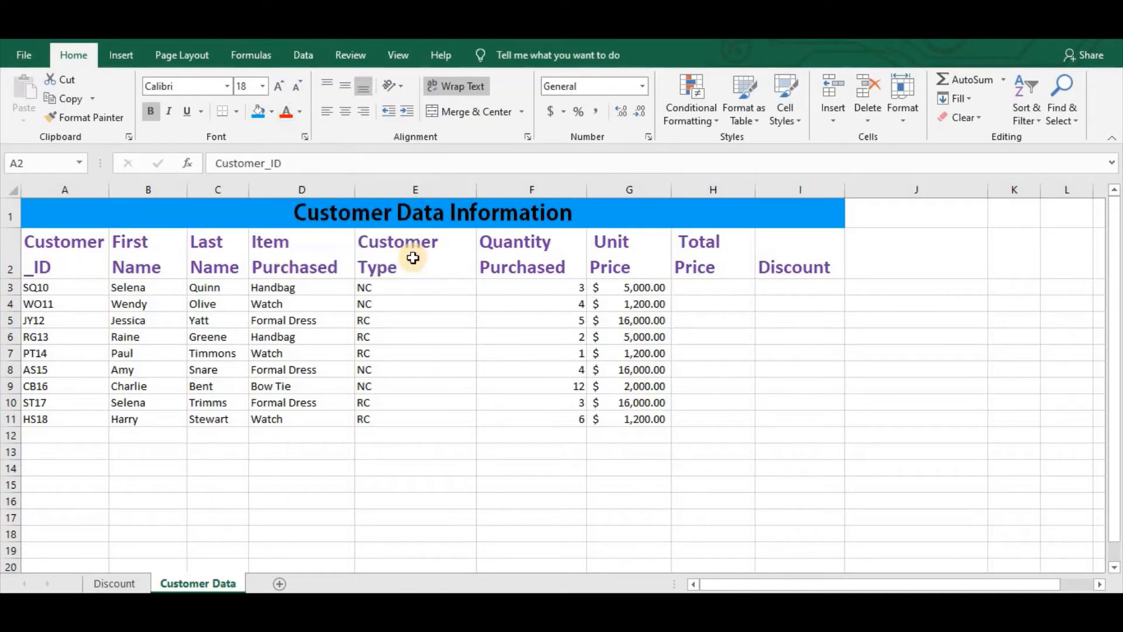
pyautogui.click(273, 111)
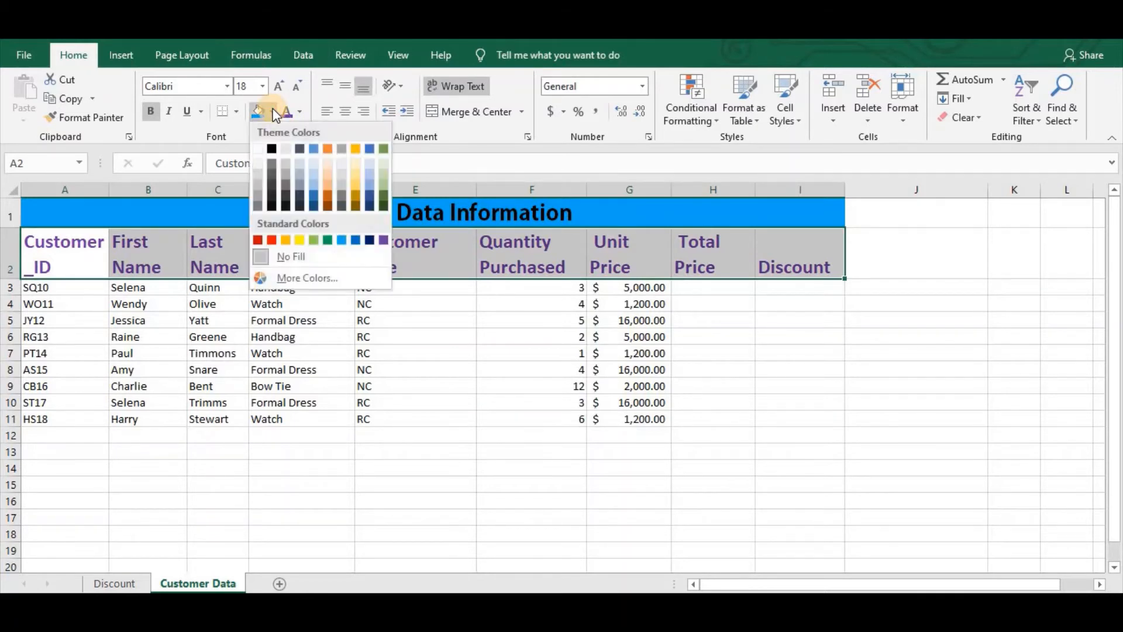
pyautogui.click(301, 240)
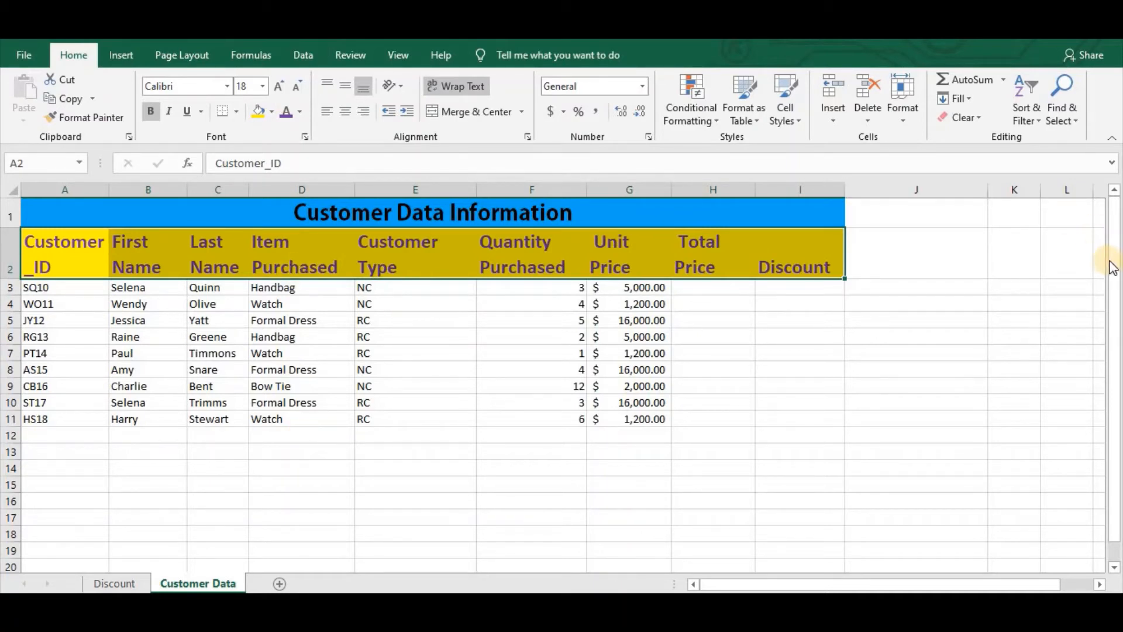
# - Enter the label Count in cell A15 below the customer table
pyautogui.moveTo(1113, 269); pyautogui.dragTo(1116, 329)
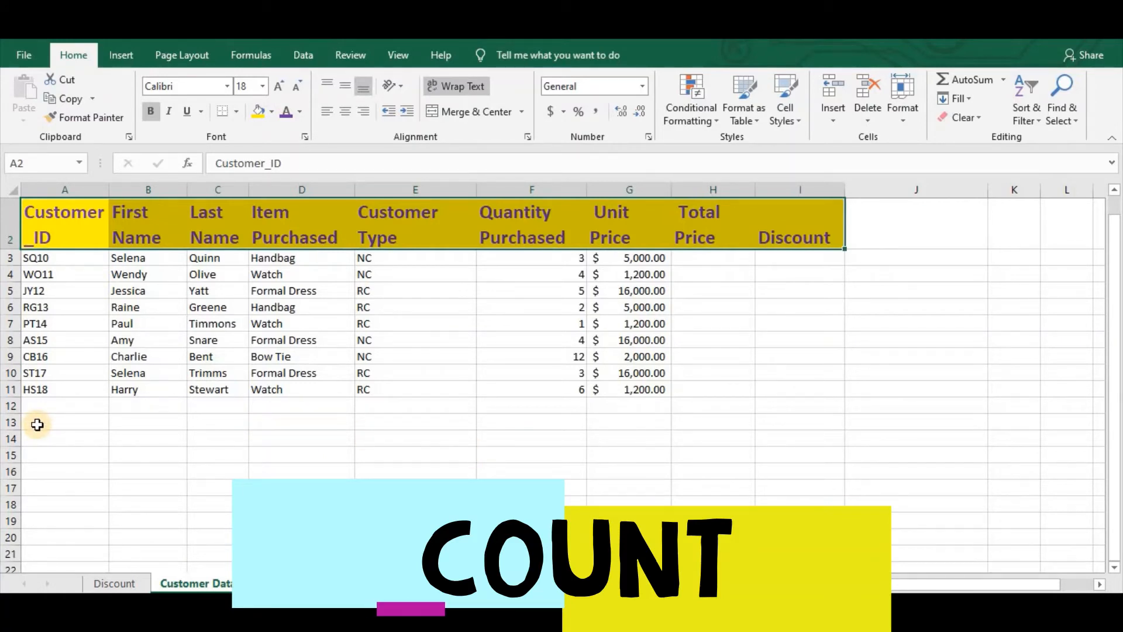
pyautogui.click(37, 458)
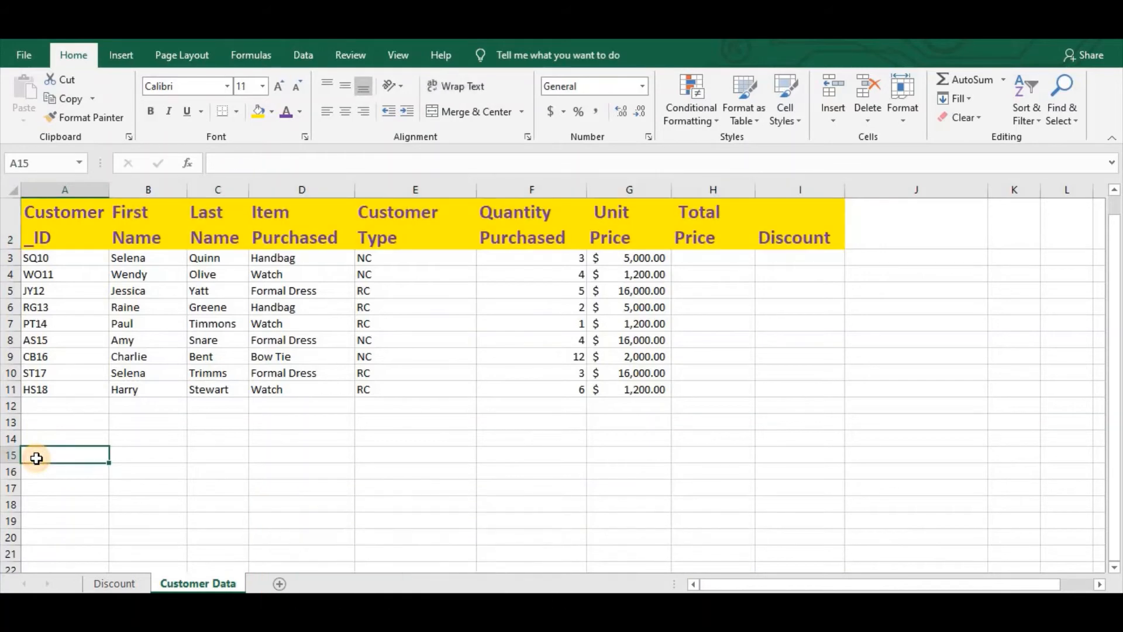
pyautogui.write('Count')
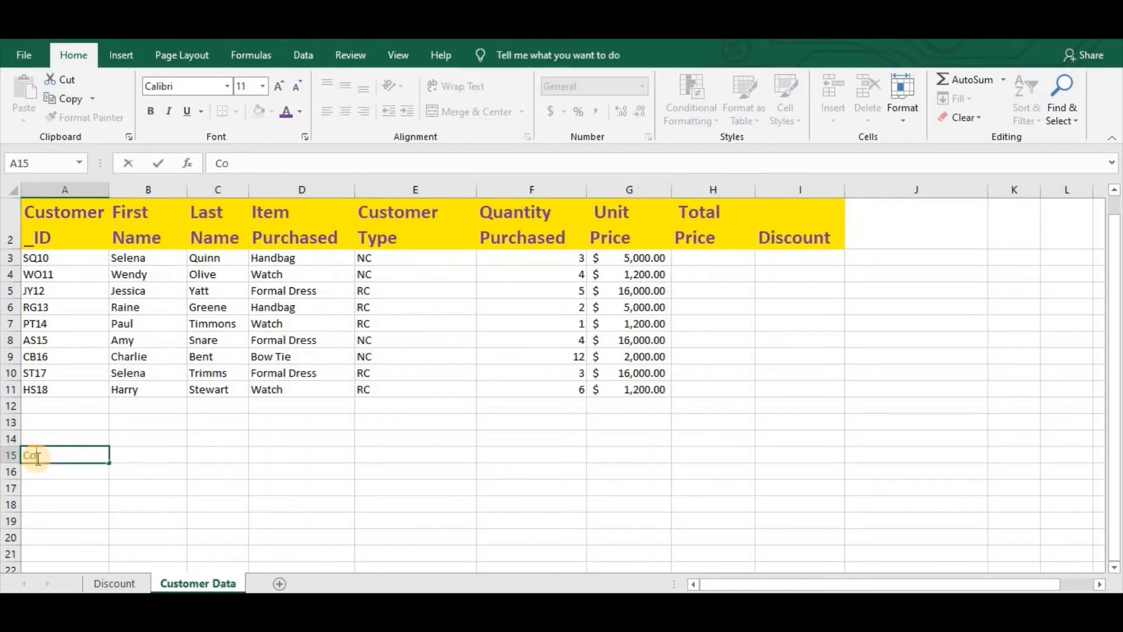
pyautogui.press('Tab')
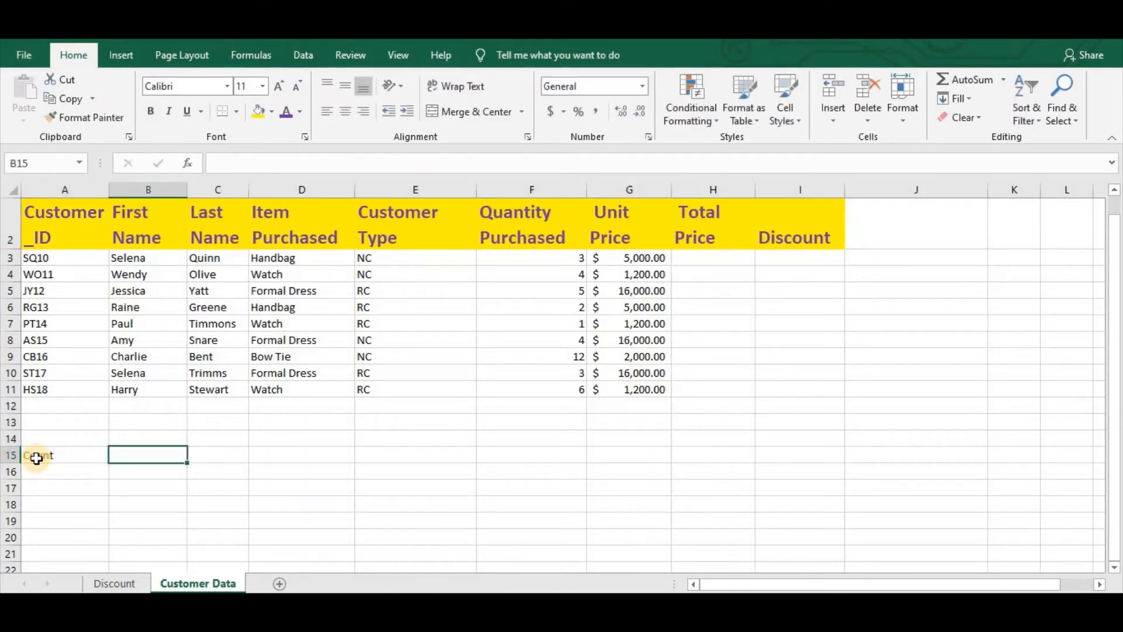
pyautogui.click(37, 458)
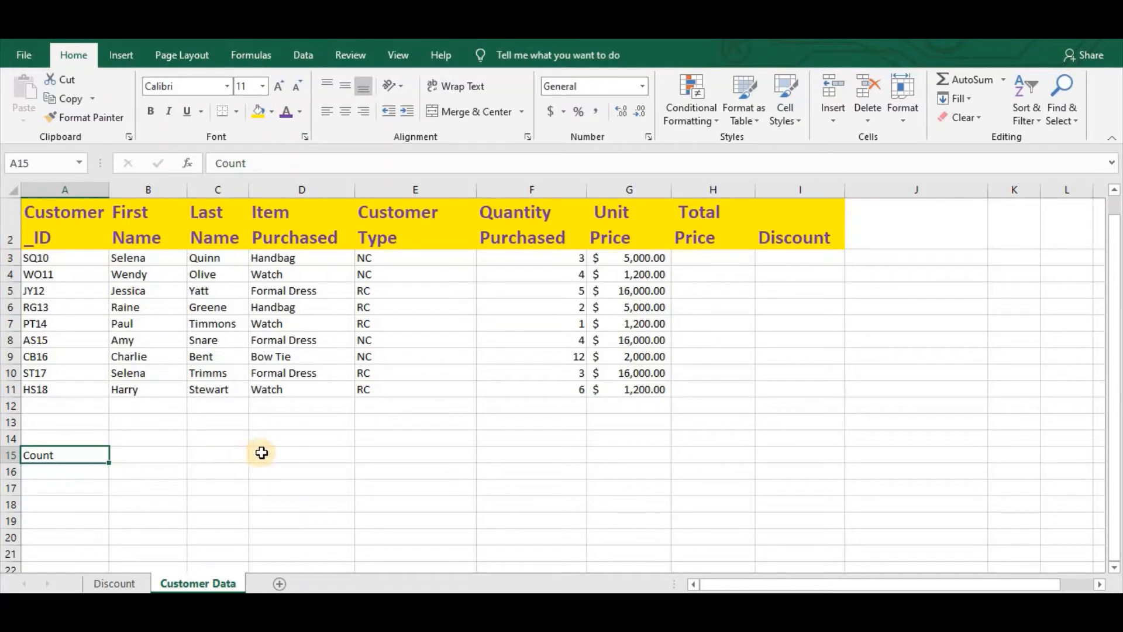
# - Enter the formula =COUNT(D3:D11) in cell D15 for the Item Purchased column
pyautogui.click(280, 452)
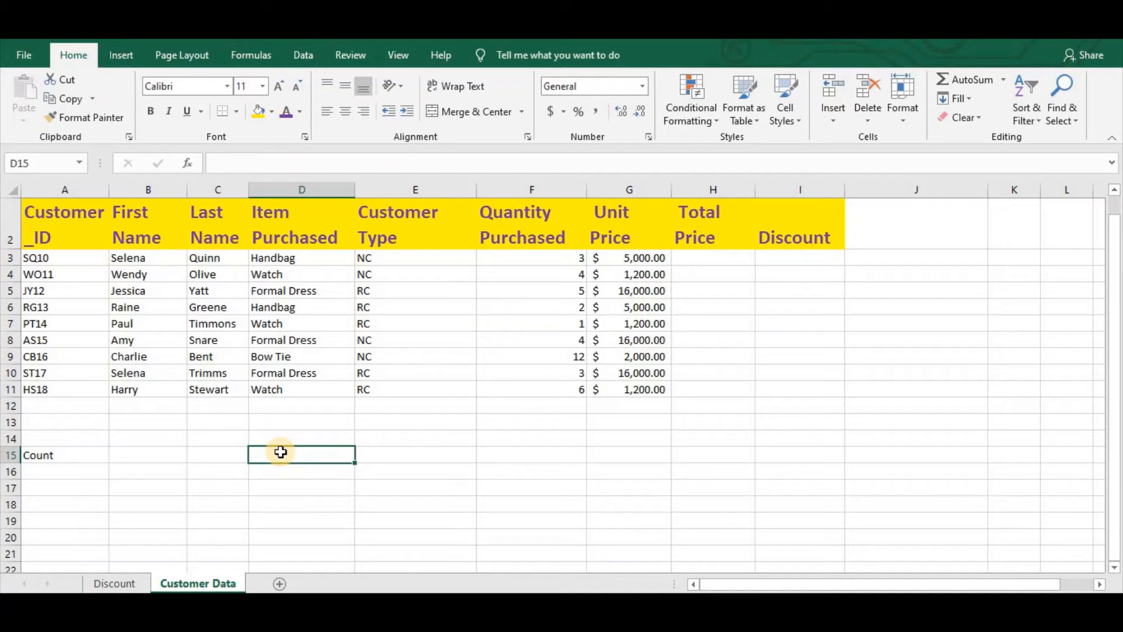
pyautogui.write('=')
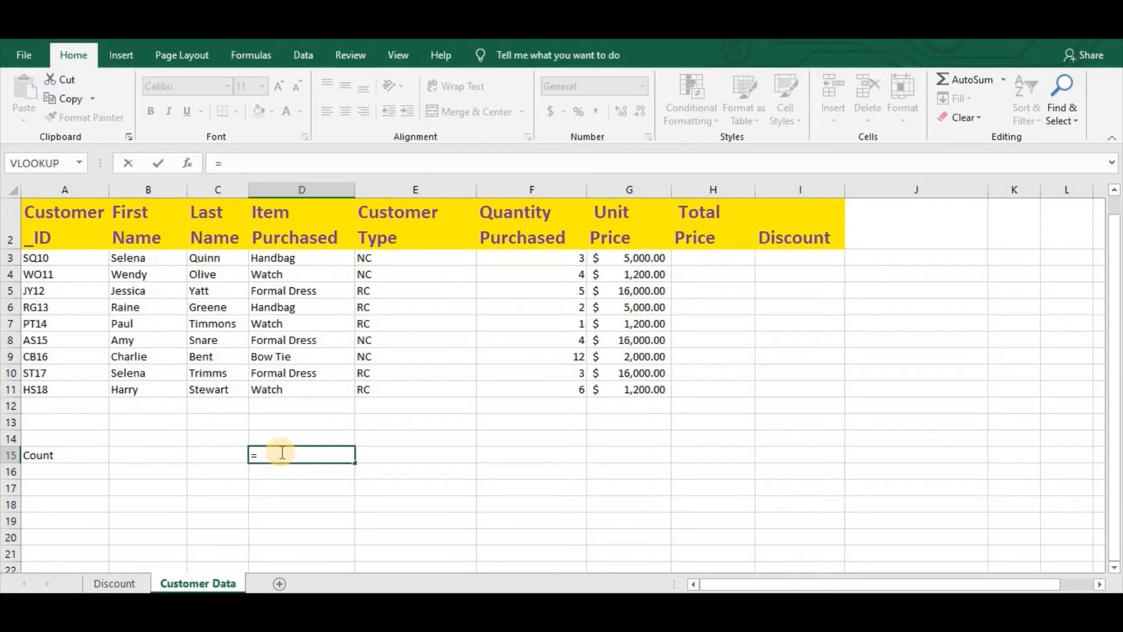
pyautogui.write('count(')
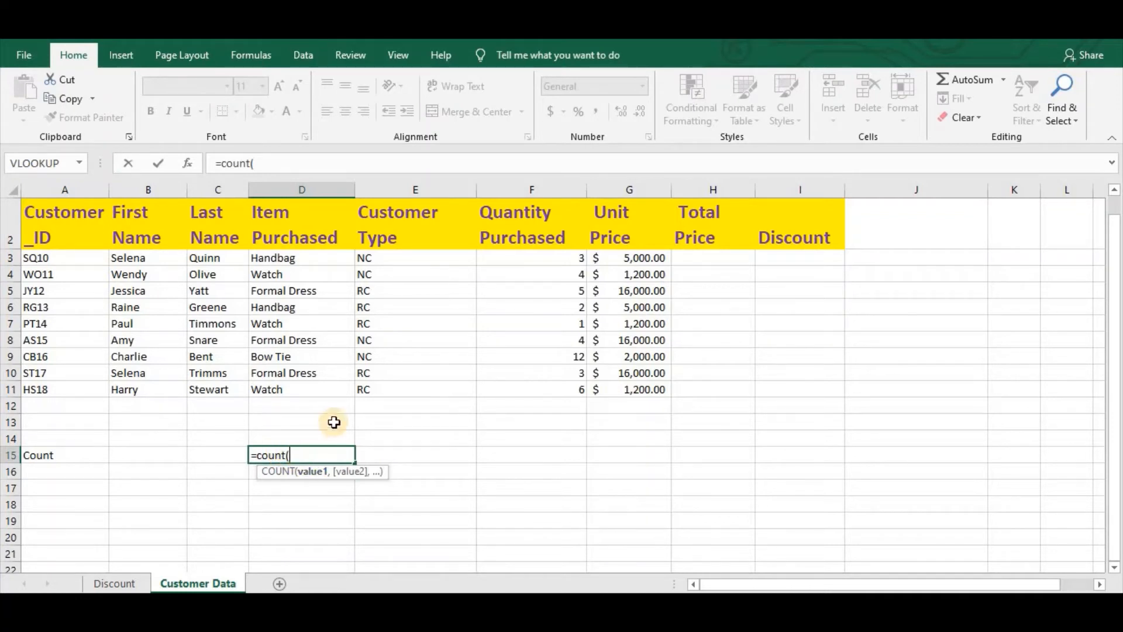
pyautogui.click(290, 259)
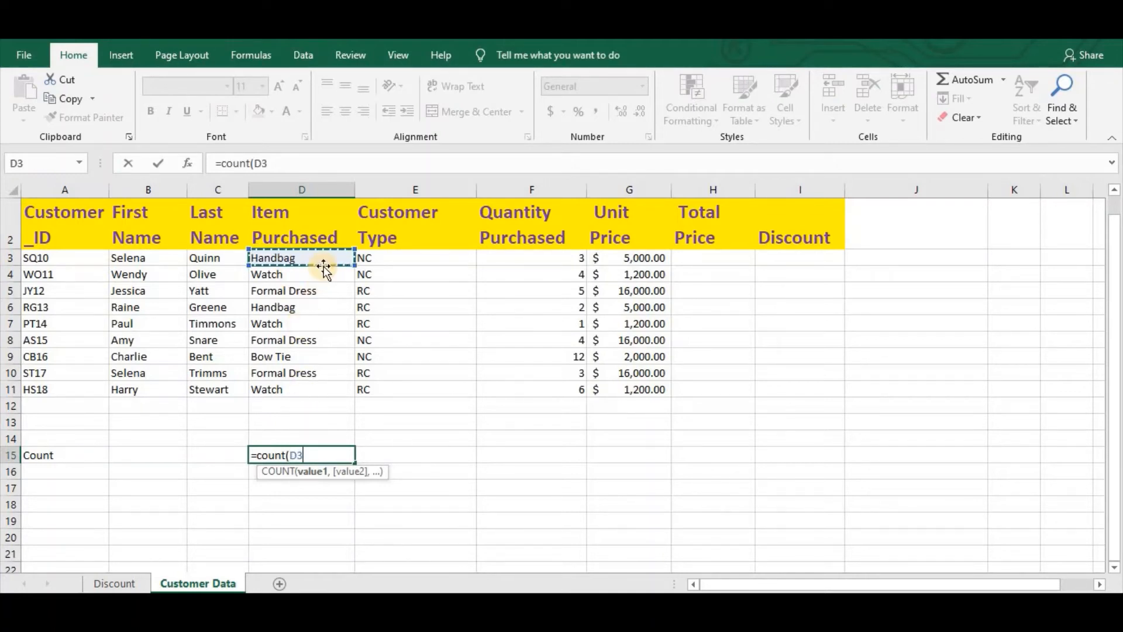
pyautogui.keyDown('shift'); pyautogui.click(297, 388); pyautogui.keyUp('shift')
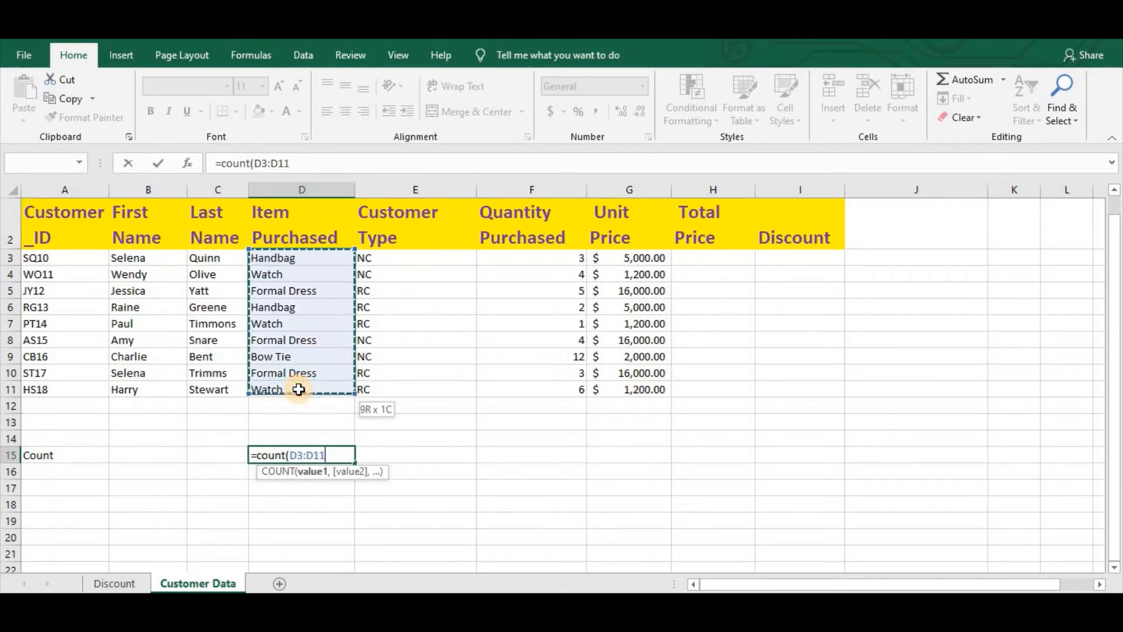
pyautogui.write(')')
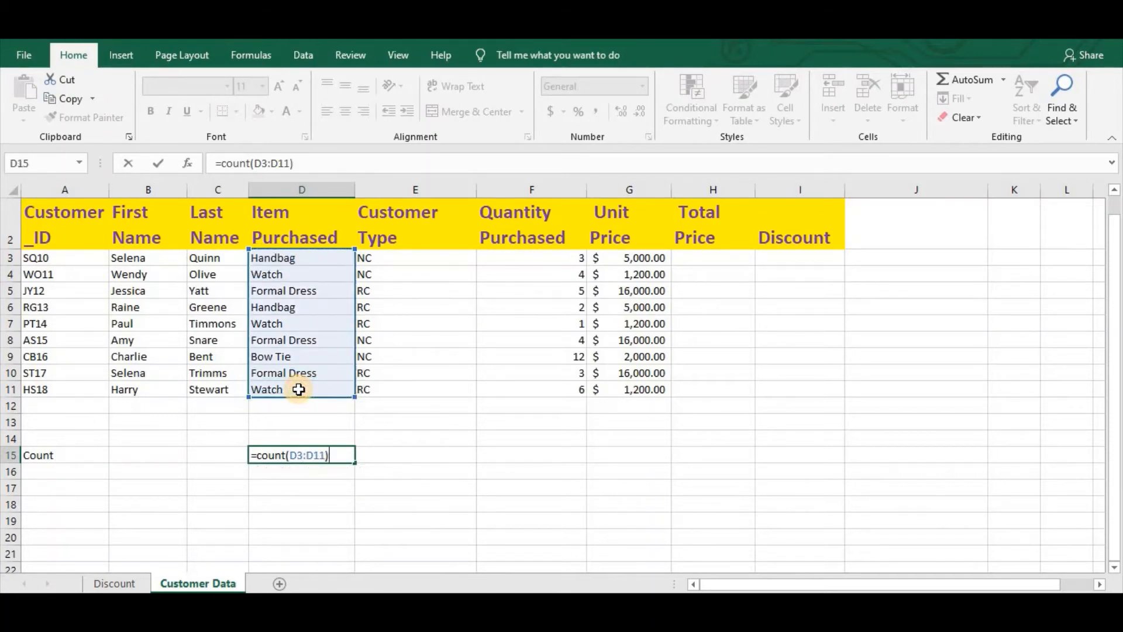
pyautogui.press('Return')
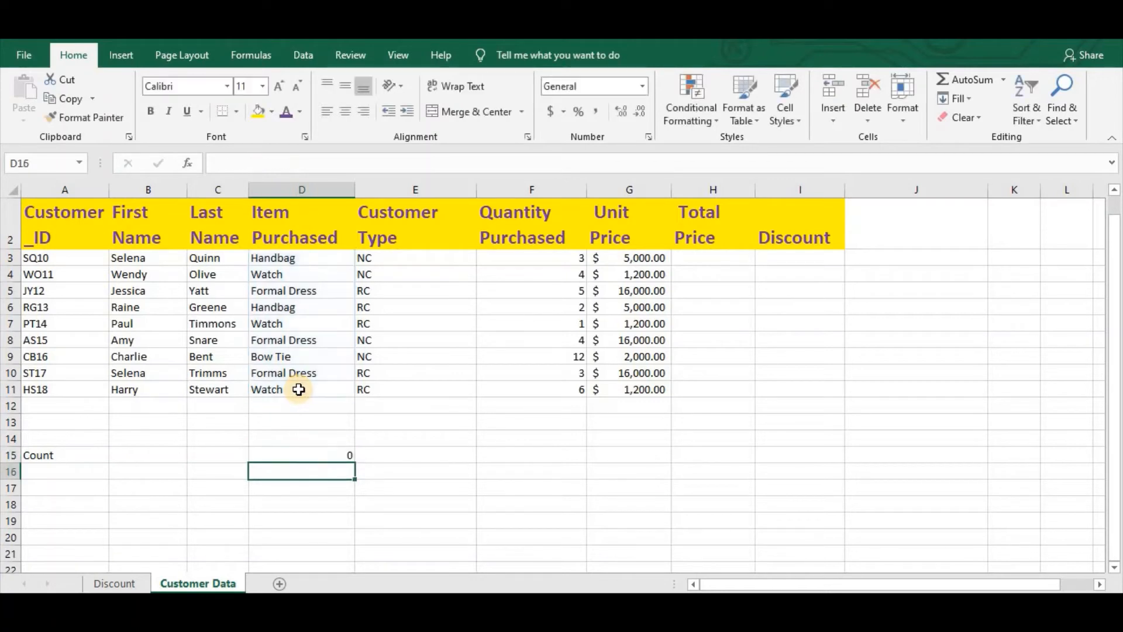
pyautogui.click(283, 456)
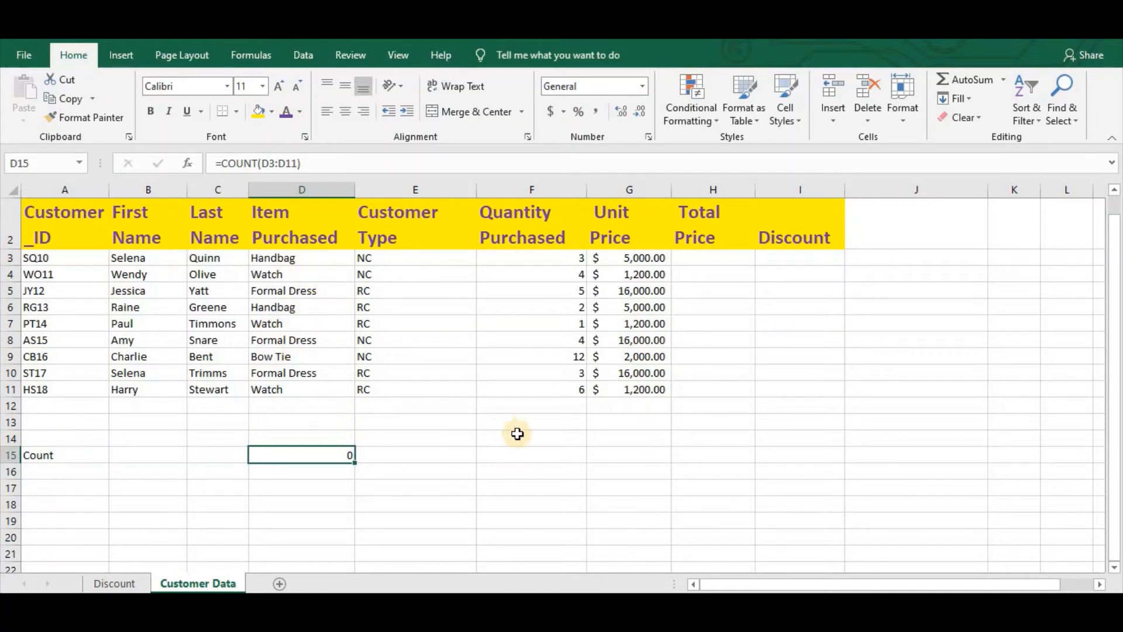
# - Enter the formula =COUNT(F3:F11) in cell F15 for the Quantity Purchased column
pyautogui.click(553, 456)
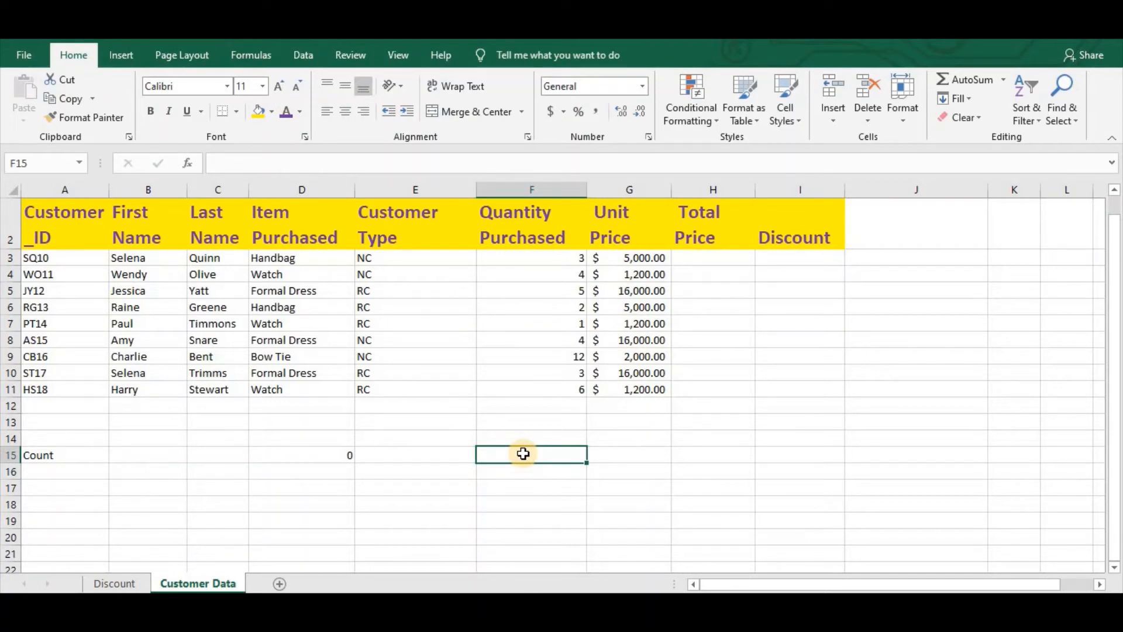
pyautogui.write('=')
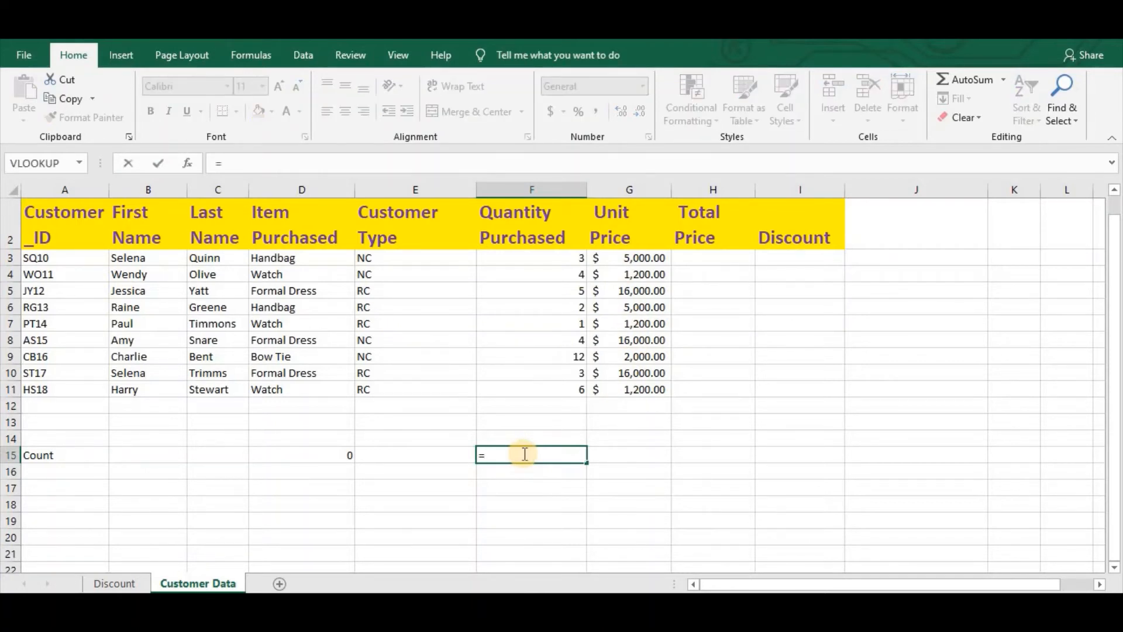
pyautogui.write('count')
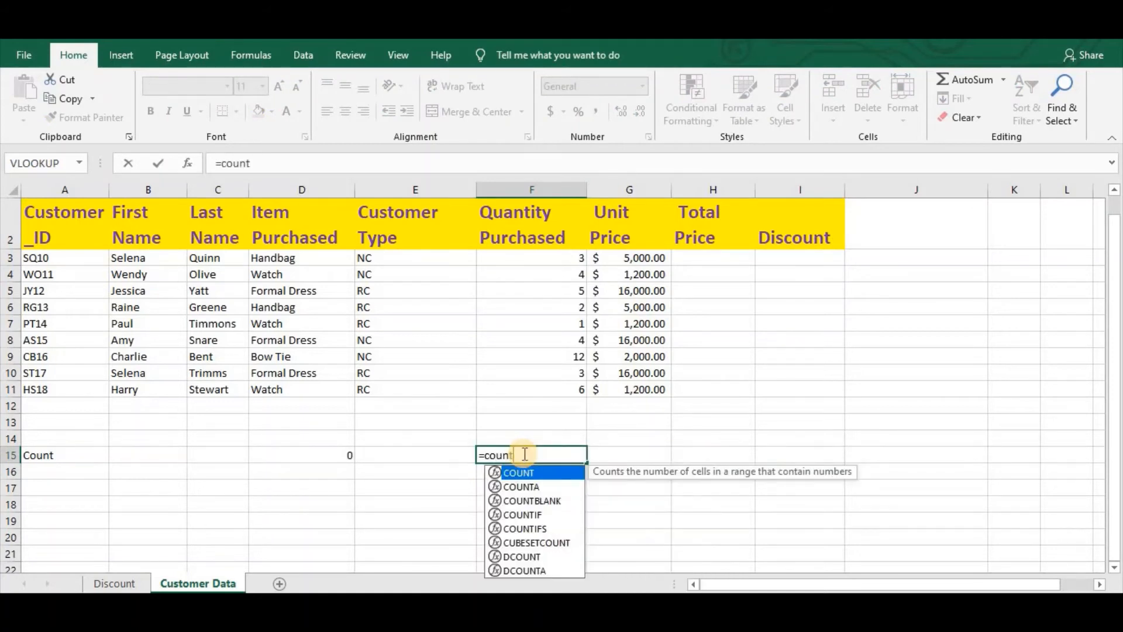
pyautogui.write('(')
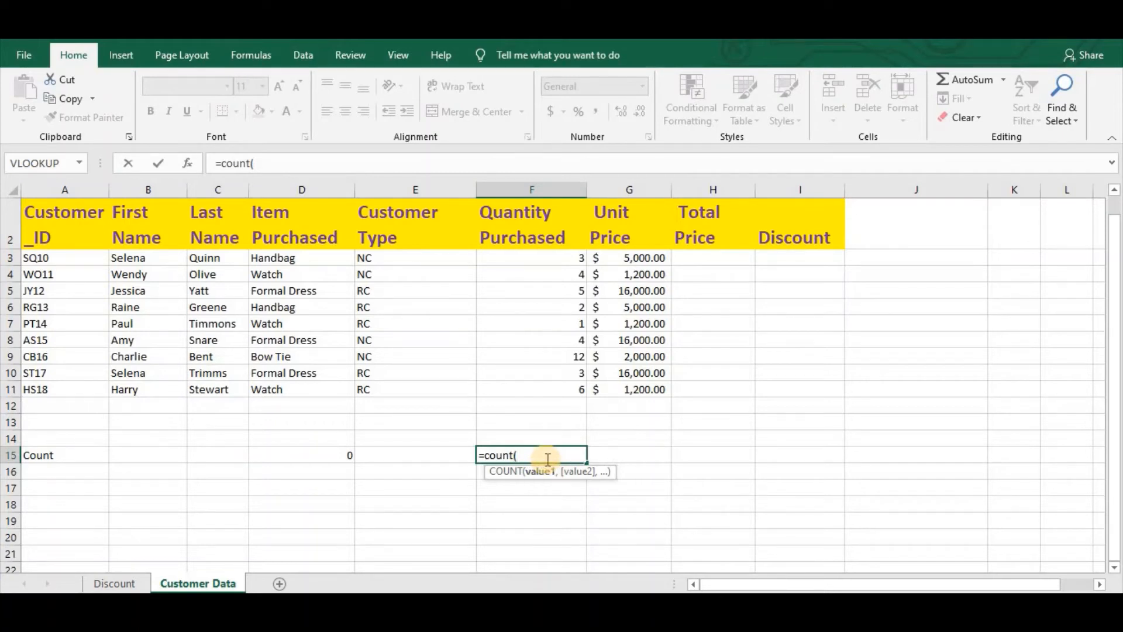
pyautogui.write('f3:')
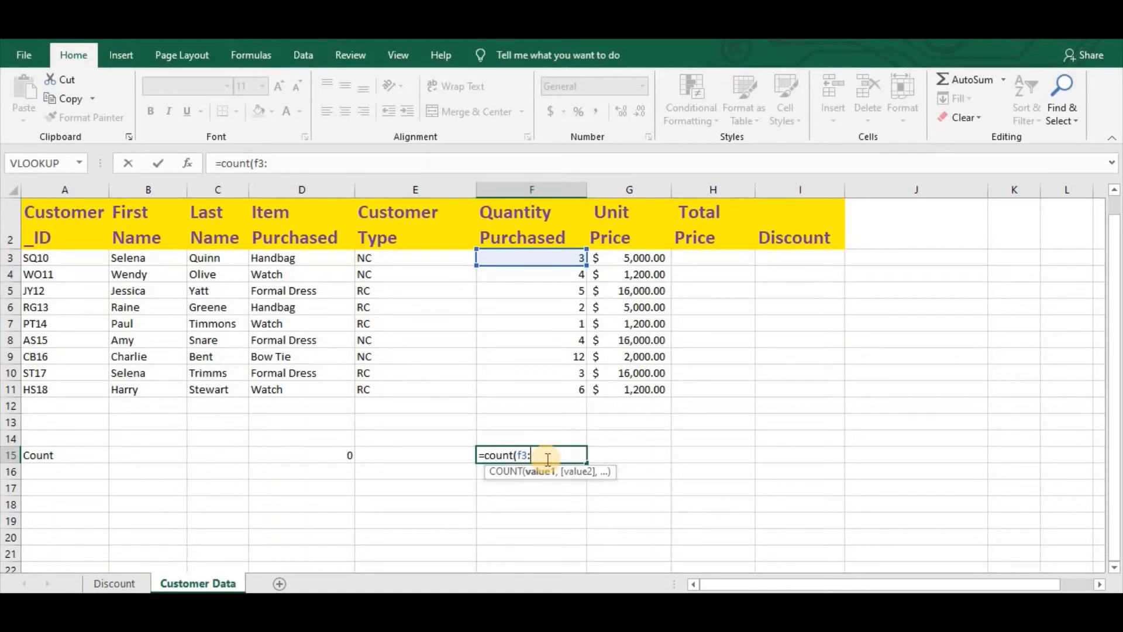
pyautogui.write('f11')
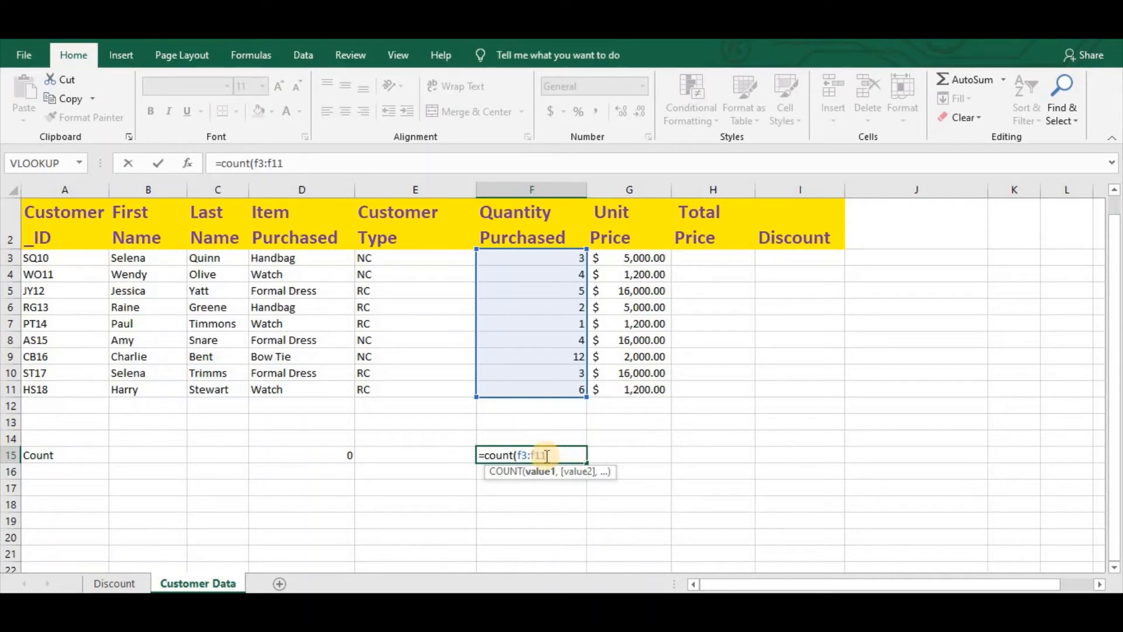
pyautogui.write(')')
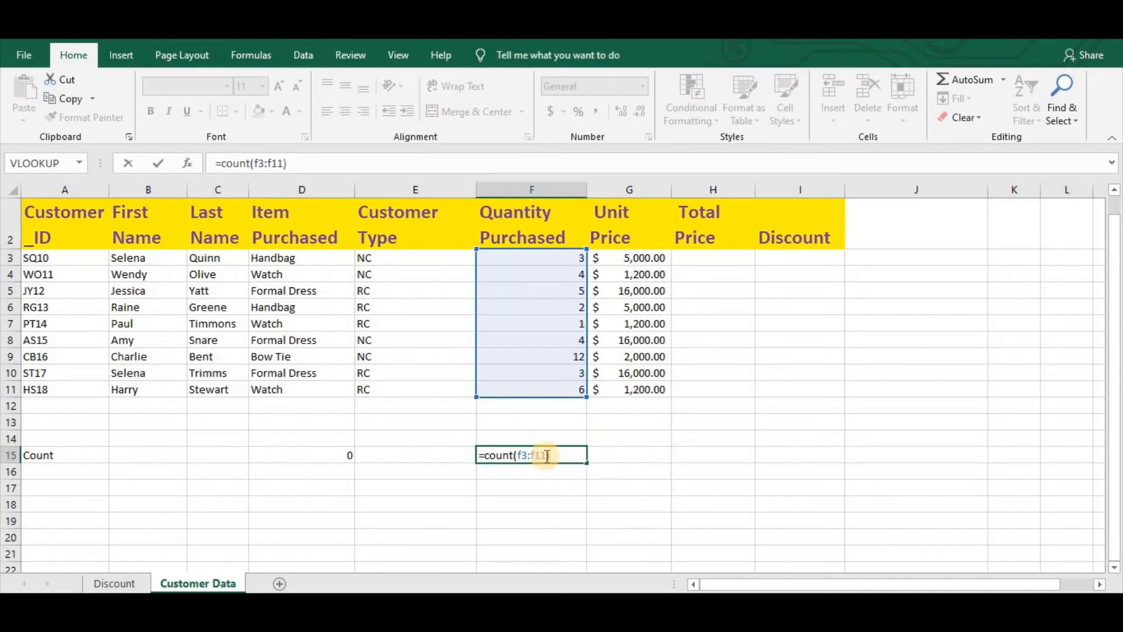
pyautogui.press('Return')
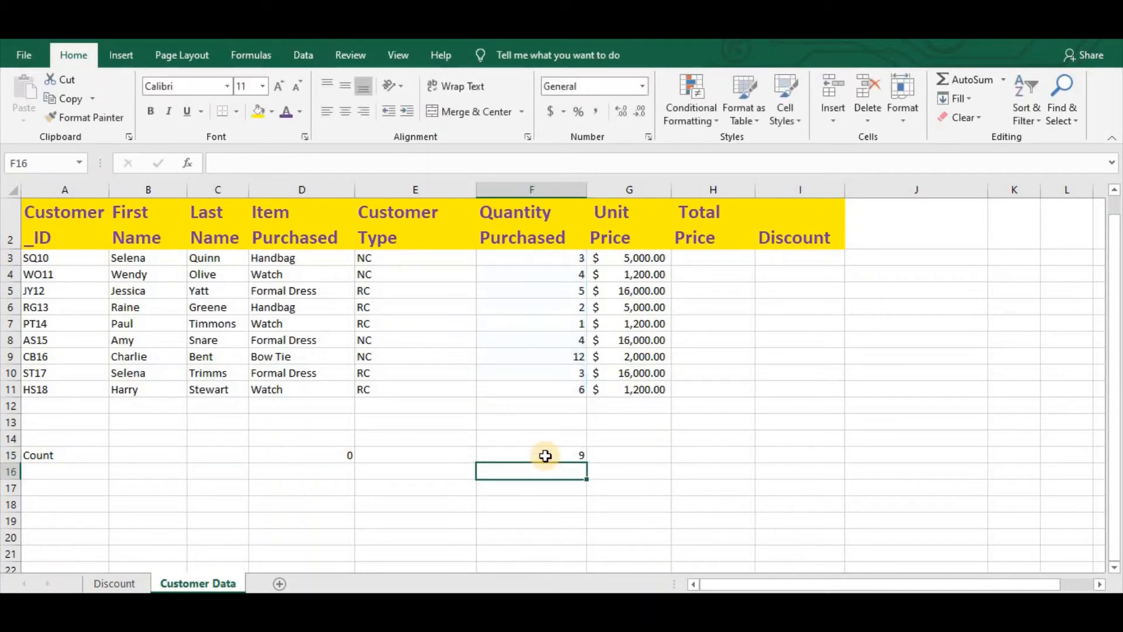
pyautogui.click(508, 454)
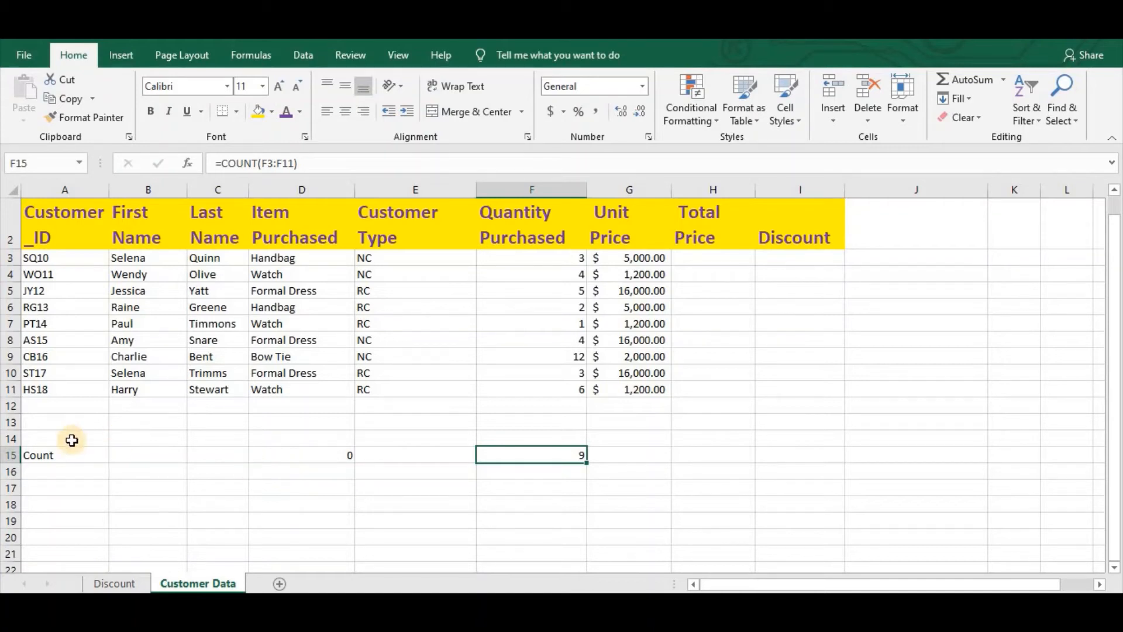
# - Enter the label Counta in cell A16 and select cell D16 in the same row
pyautogui.click(35, 472)
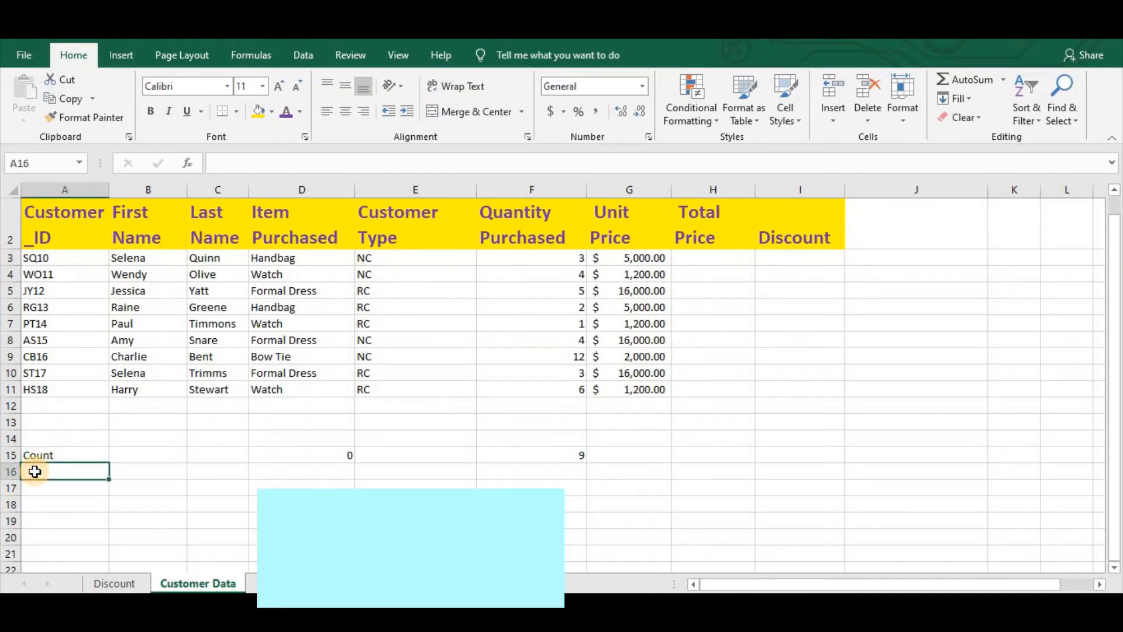
pyautogui.write('Count')
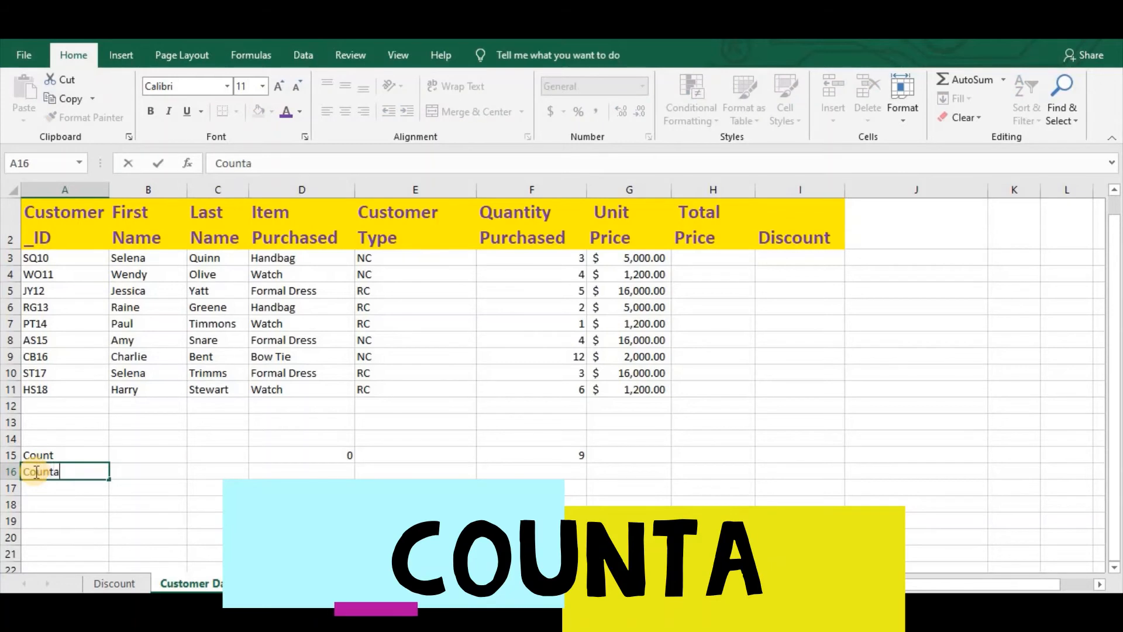
pyautogui.write('a')
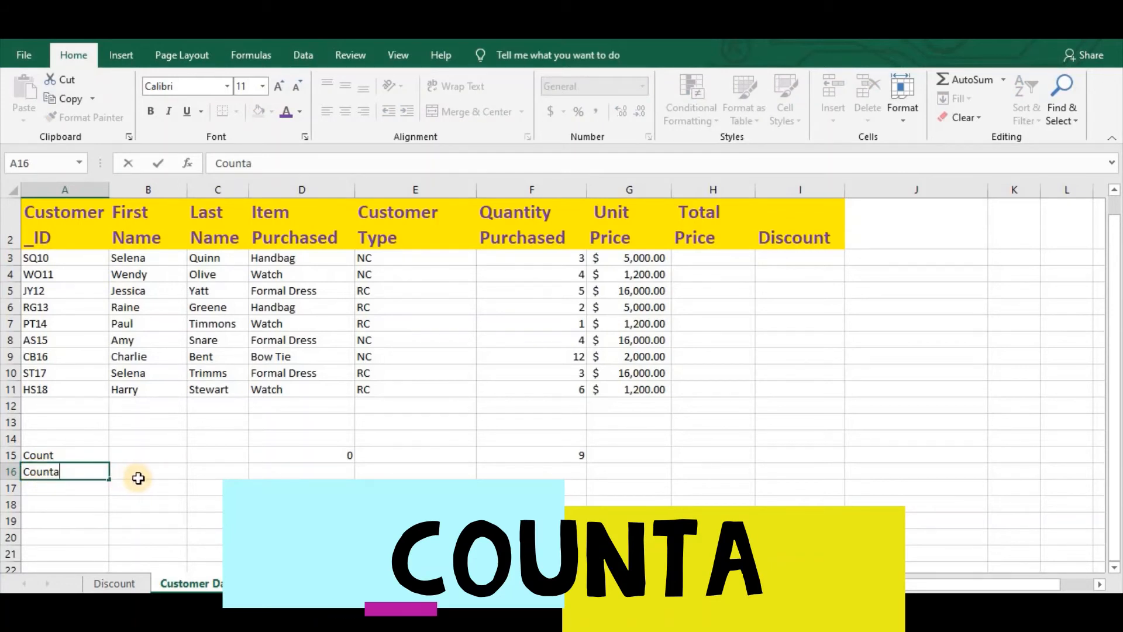
pyautogui.click(138, 476)
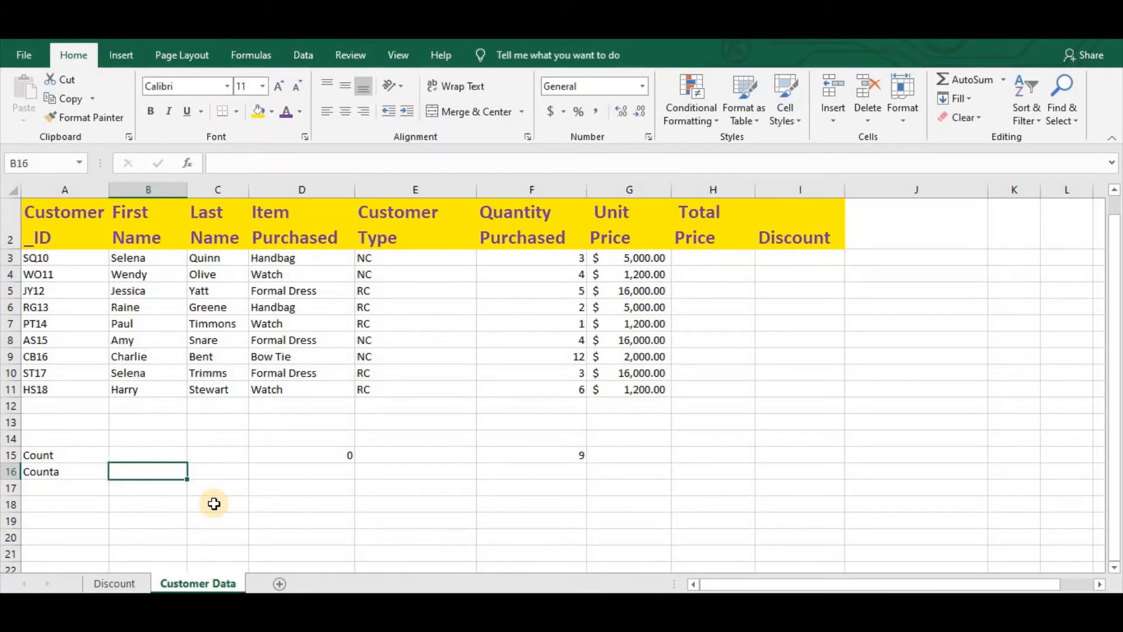
pyautogui.click(285, 473)
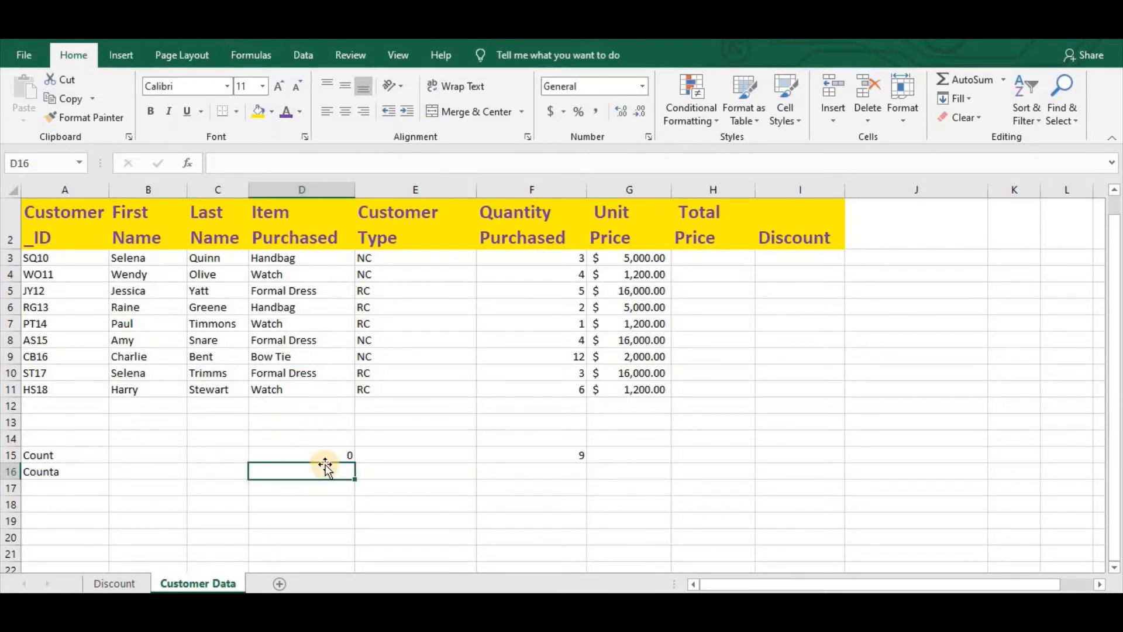
# - Enter the formula =COUNTA(D3:D11) in cell D16 for the Item Purchased column
pyautogui.write('=')
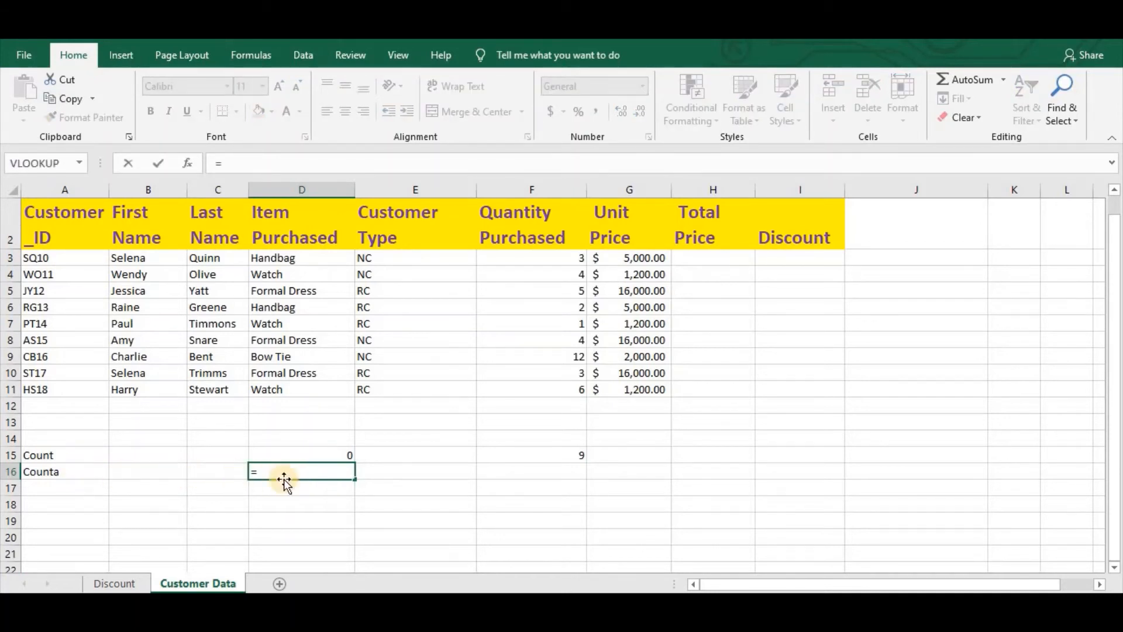
pyautogui.write('count')
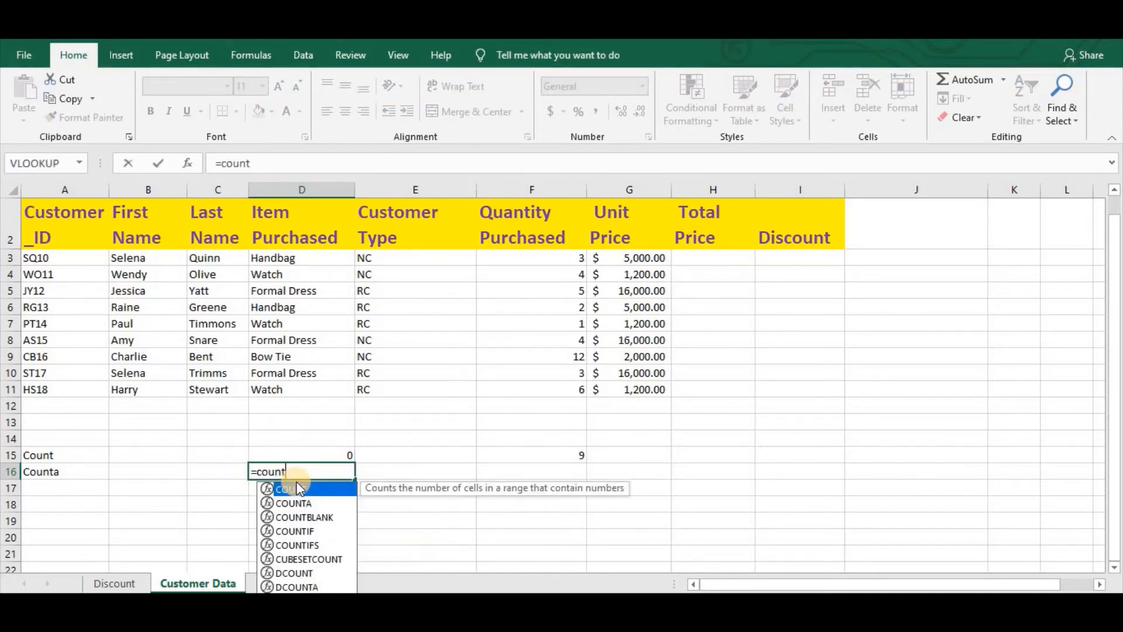
pyautogui.write('a(')
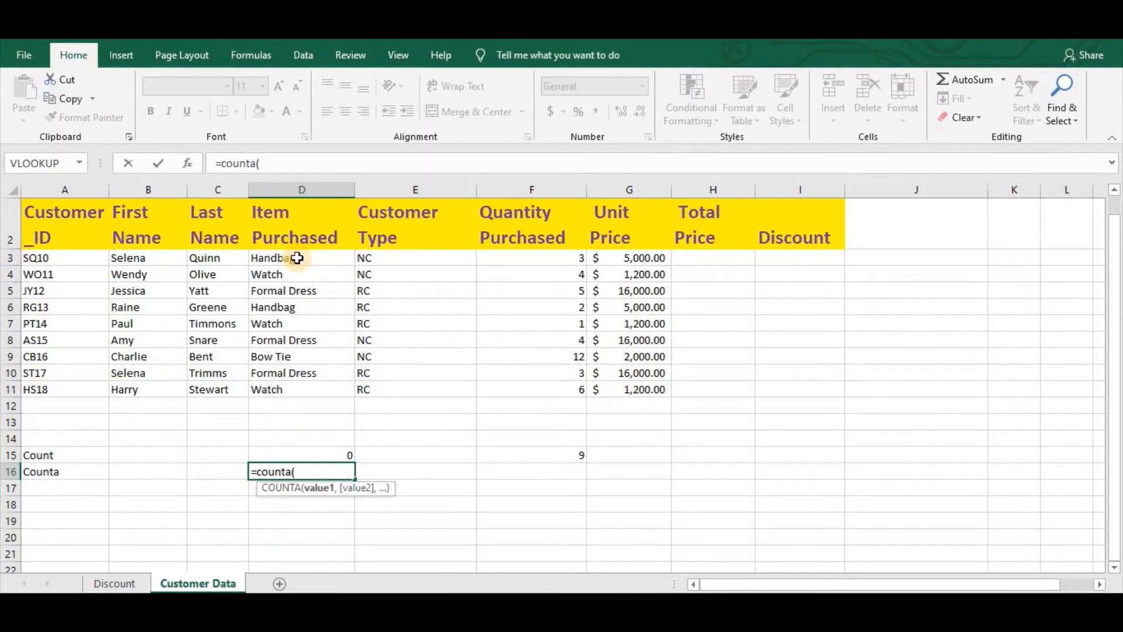
pyautogui.write('d3:')
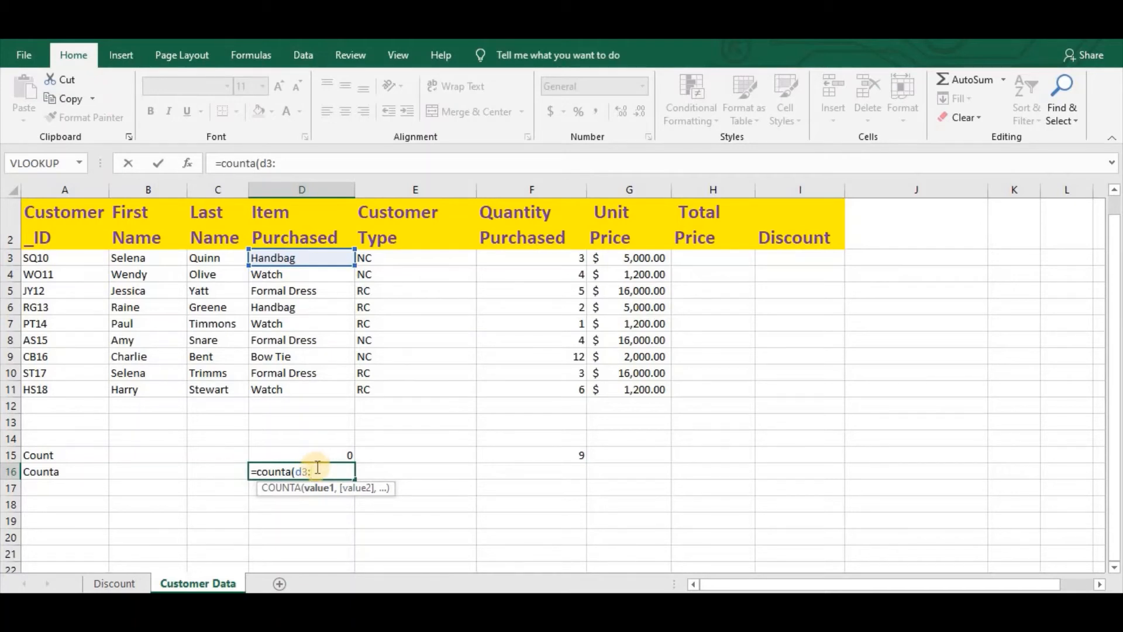
pyautogui.write('d11)')
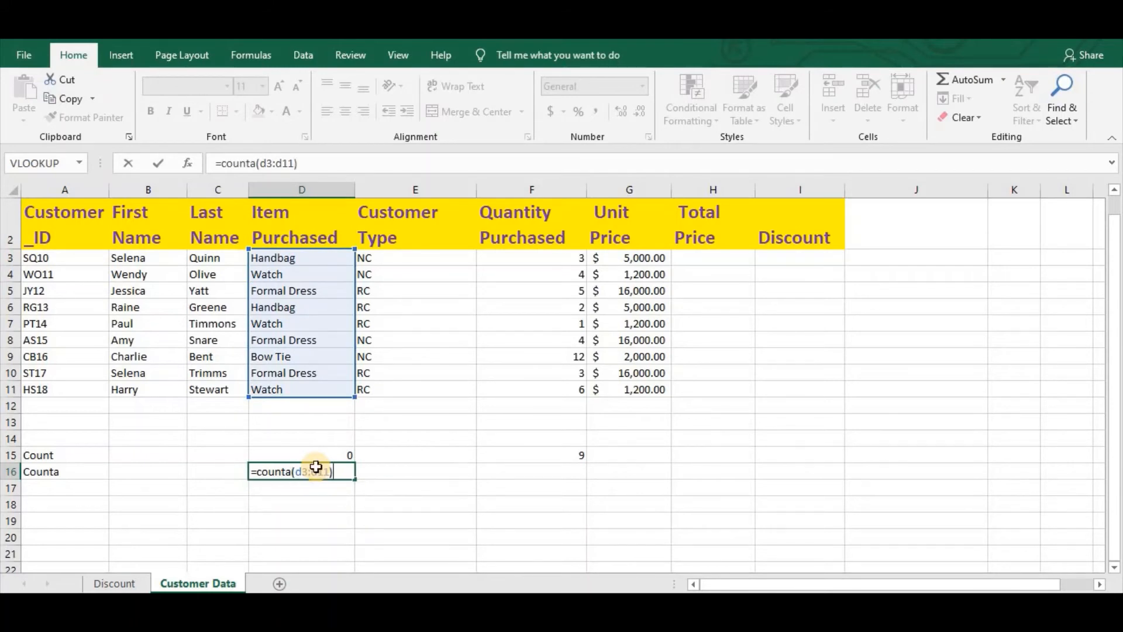
pyautogui.press('Return')
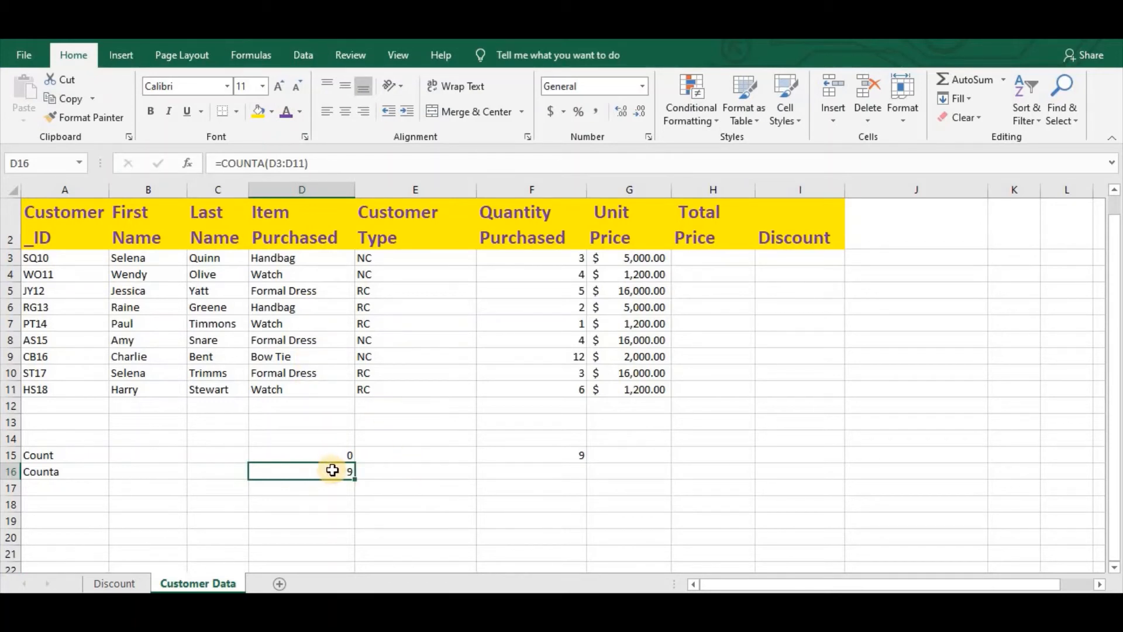
# - Enter the formula =COUNTA(F3:F11) in cell F16 for the Quantity Purchased column
pyautogui.click(567, 469)
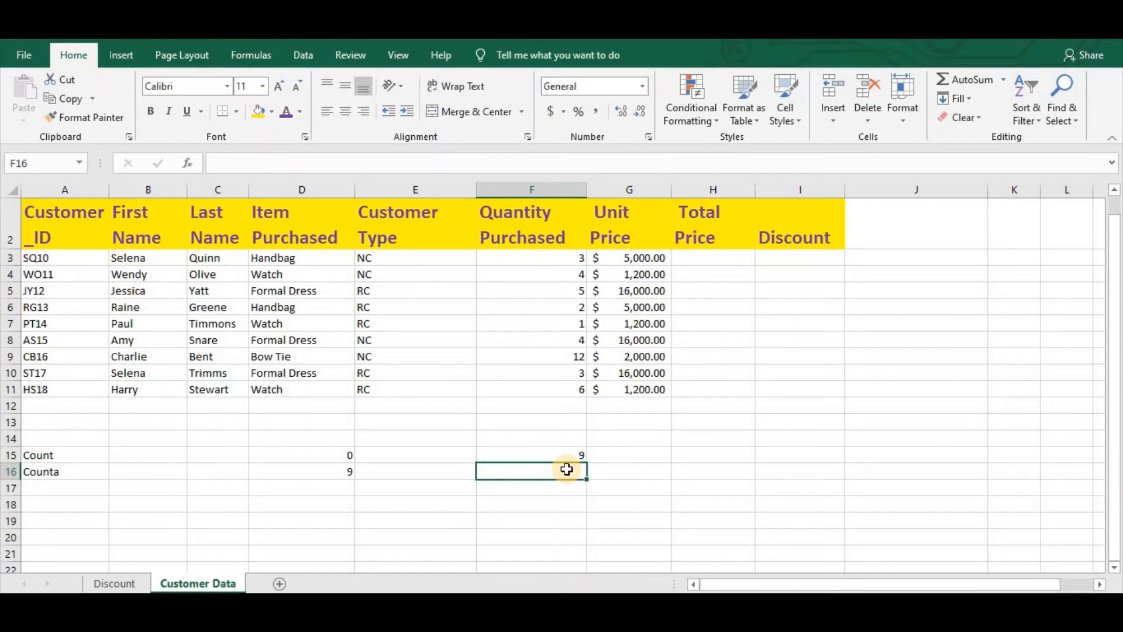
pyautogui.write('=')
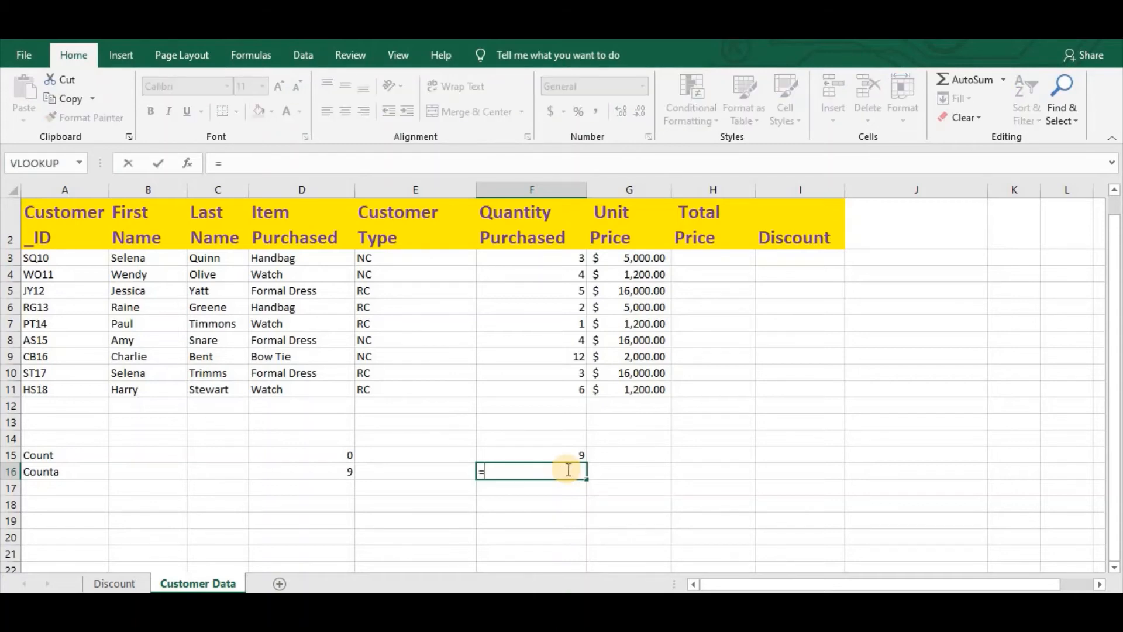
pyautogui.write('counta')
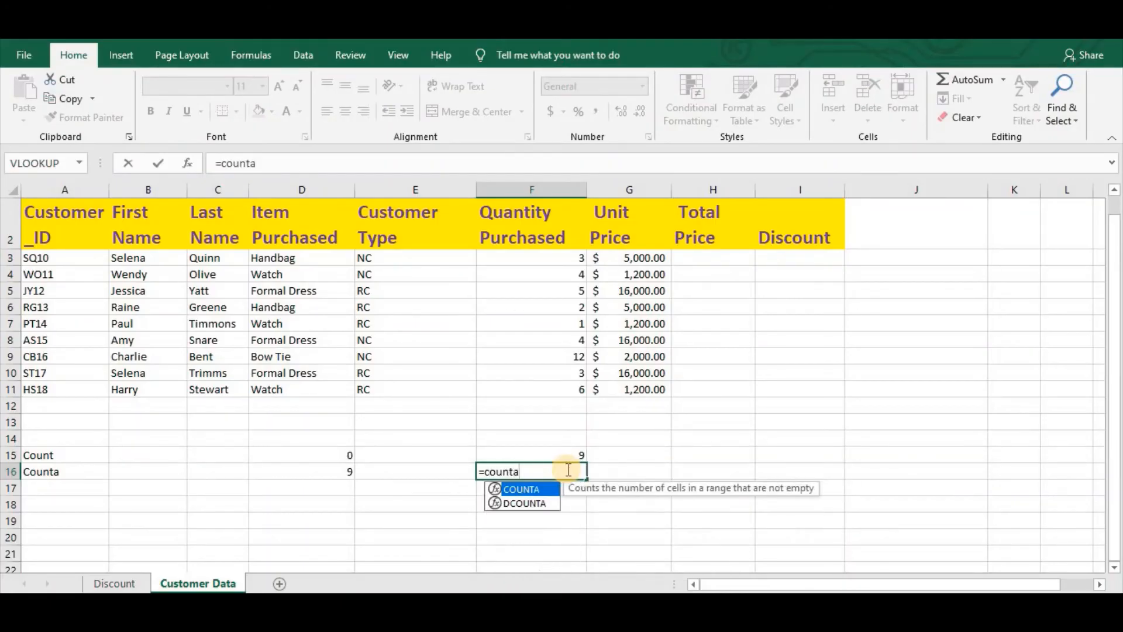
pyautogui.write('(')
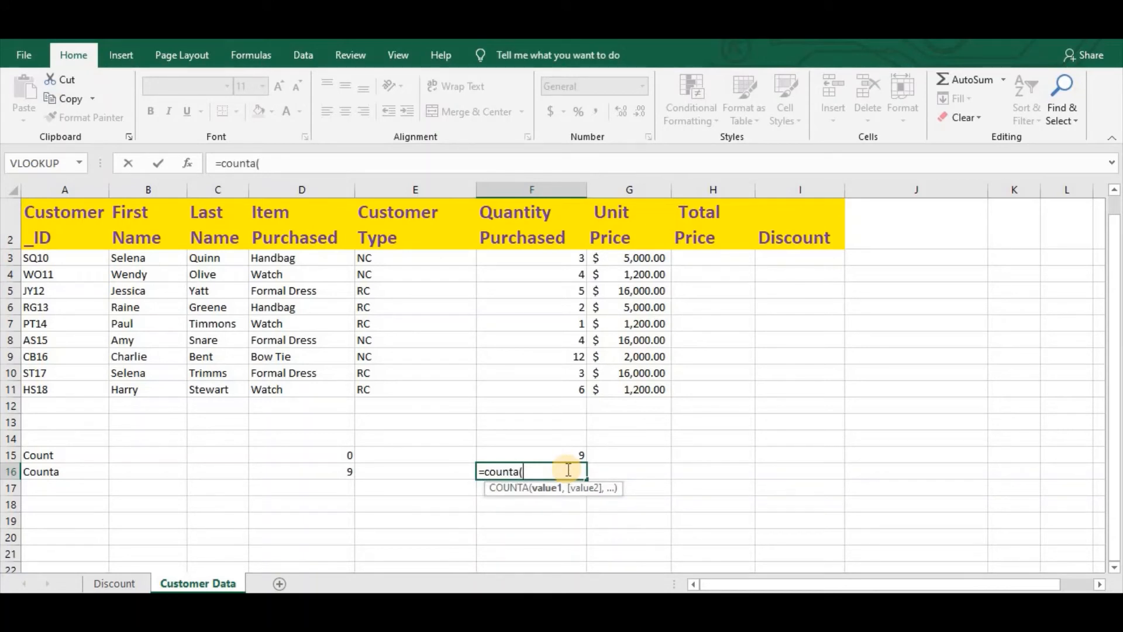
pyautogui.write('f3')
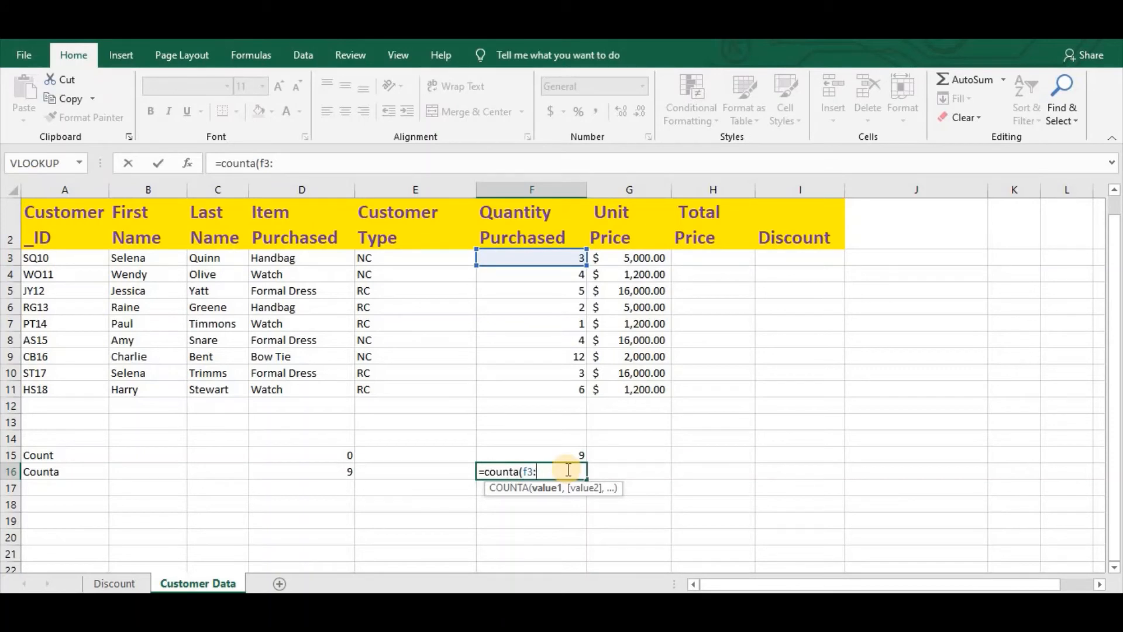
pyautogui.write(':f11)')
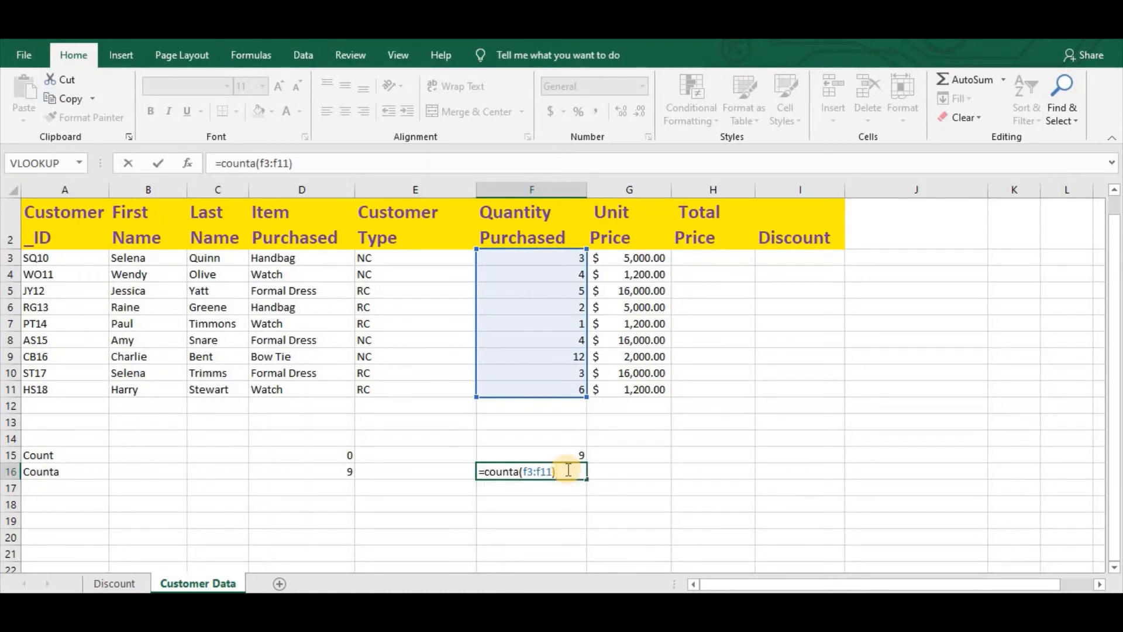
pyautogui.press('Return')
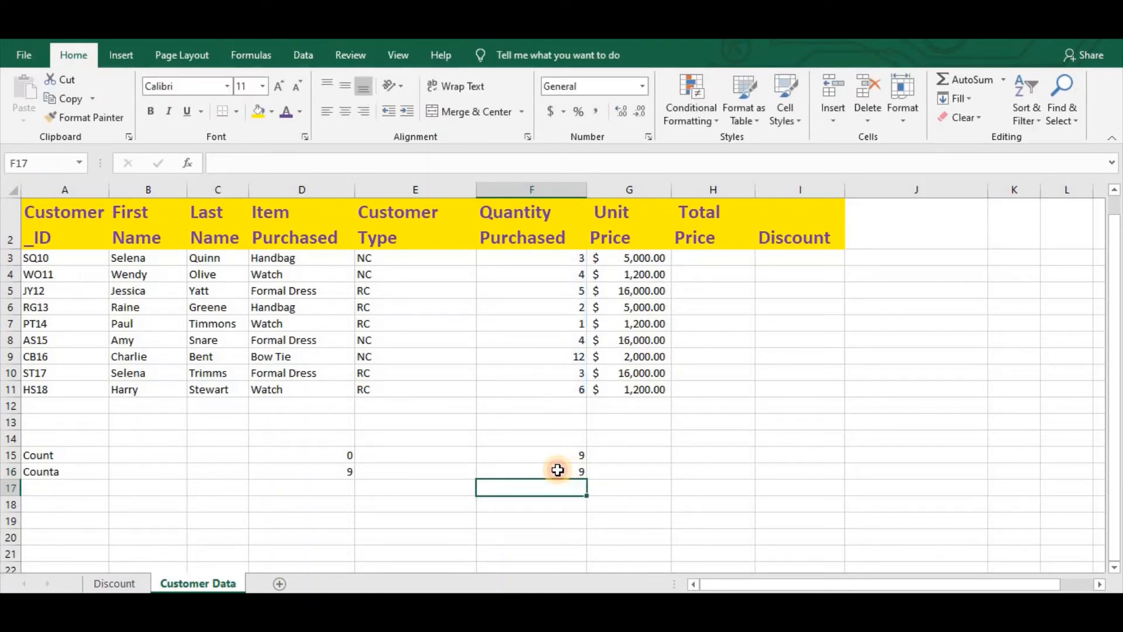
pyautogui.click(557, 470)
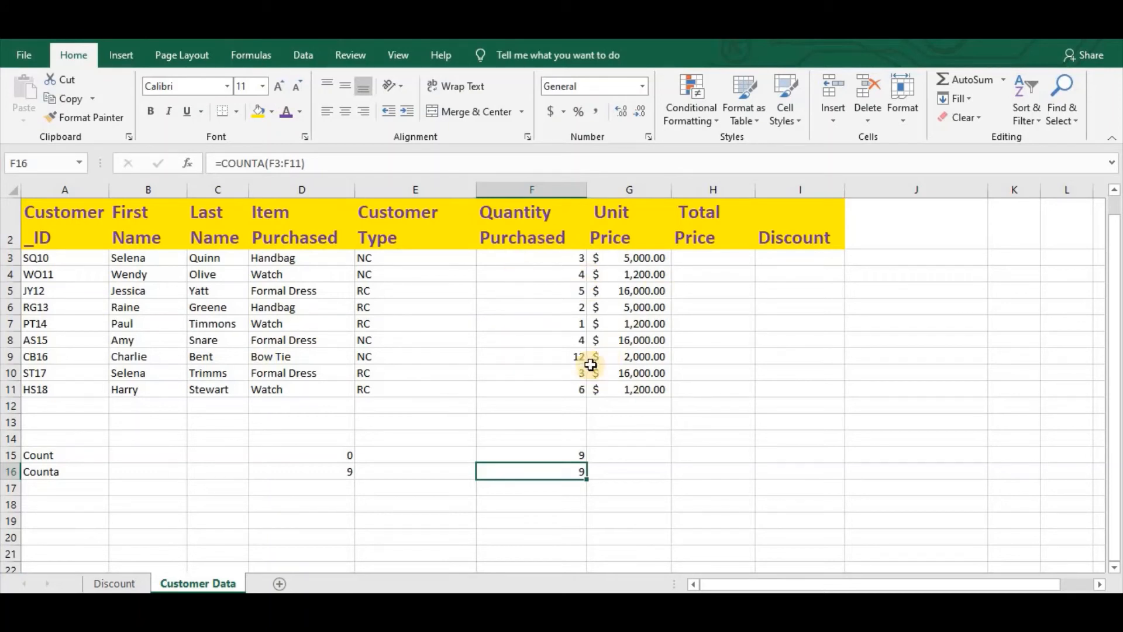
# - Enter the label countif in cell A17 and select cell E17 in the same row
pyautogui.click(41, 488)
pyautogui.write('countif')
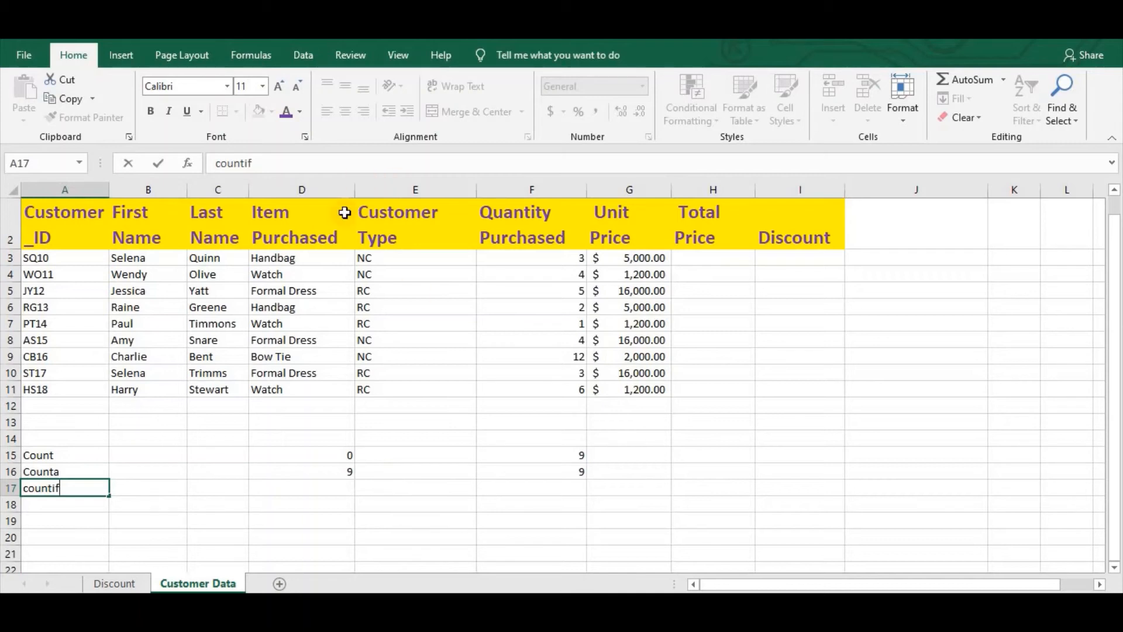
pyautogui.click(375, 487)
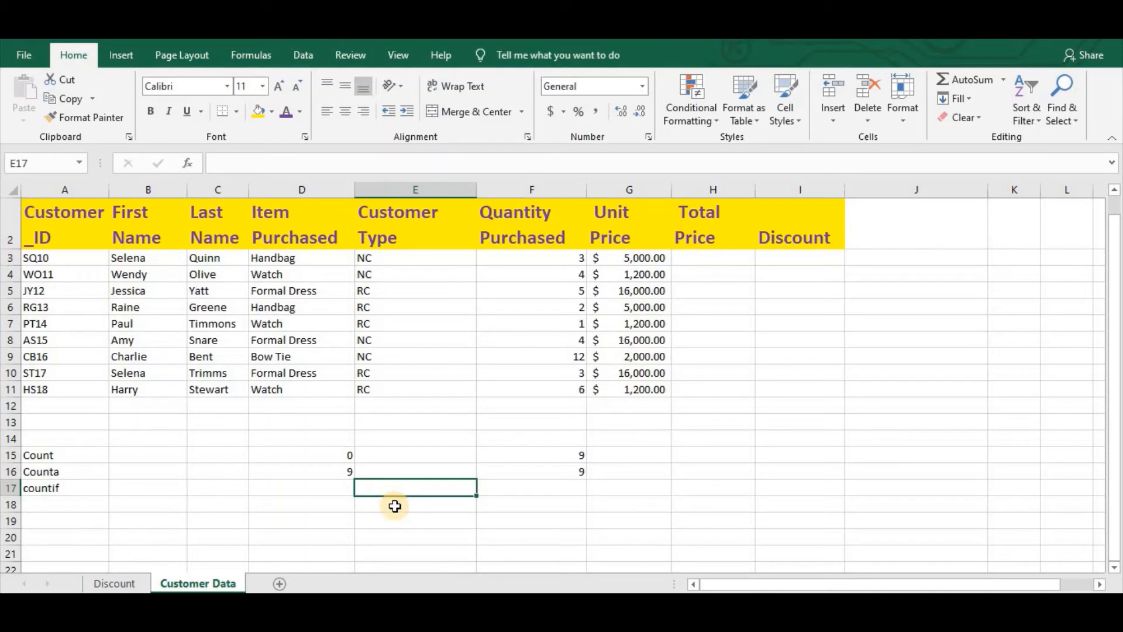
# - Enter the formula =COUNTIF(E3:E11,"NC") in cell E17 to count the NC entries in the Customer Type column
pyautogui.write('=')
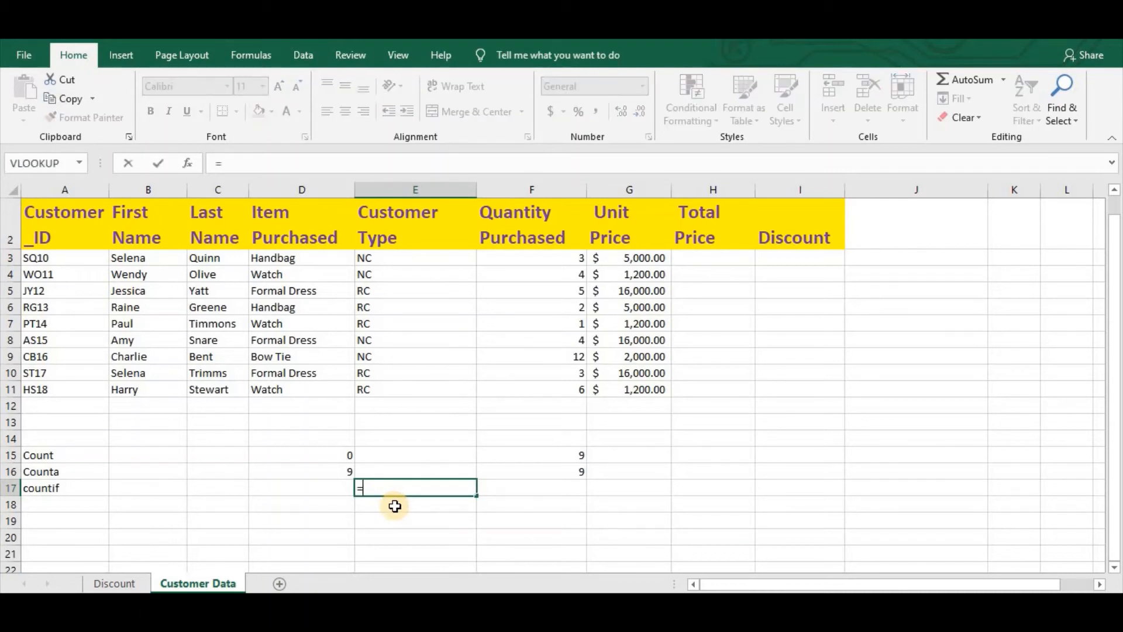
pyautogui.write('count')
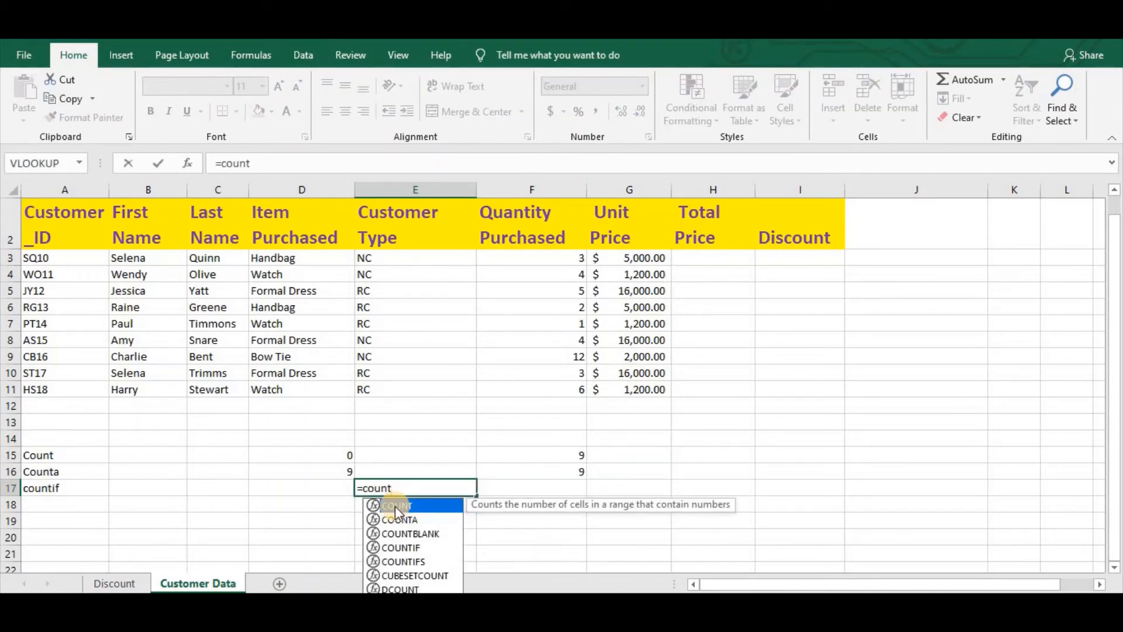
pyautogui.write('if(')
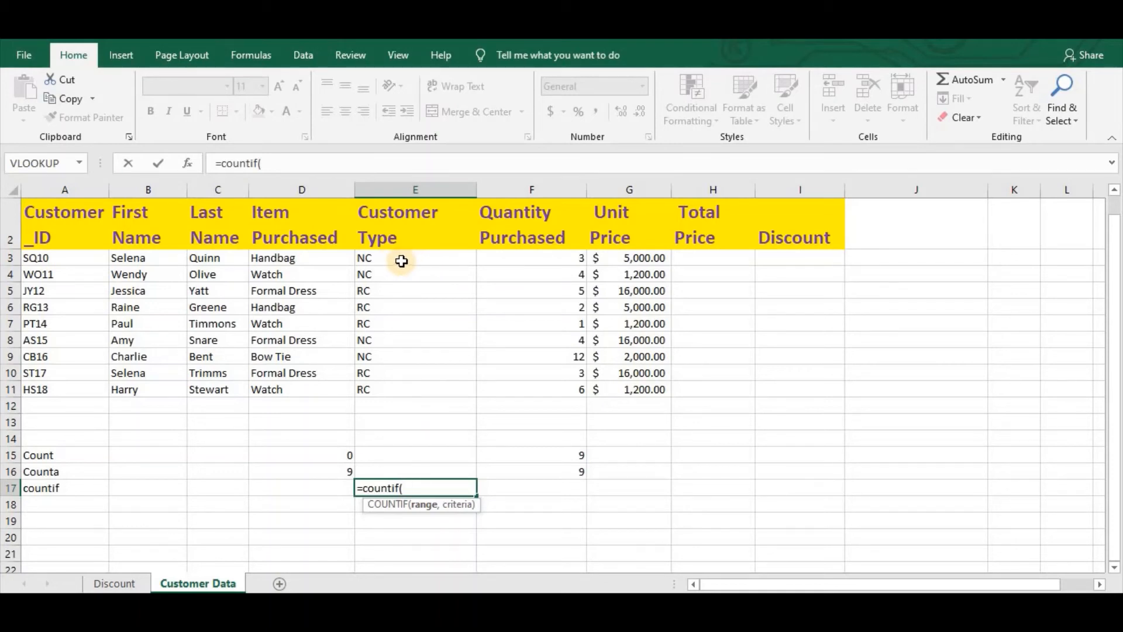
pyautogui.moveTo(401, 261); pyautogui.dragTo(390, 394)
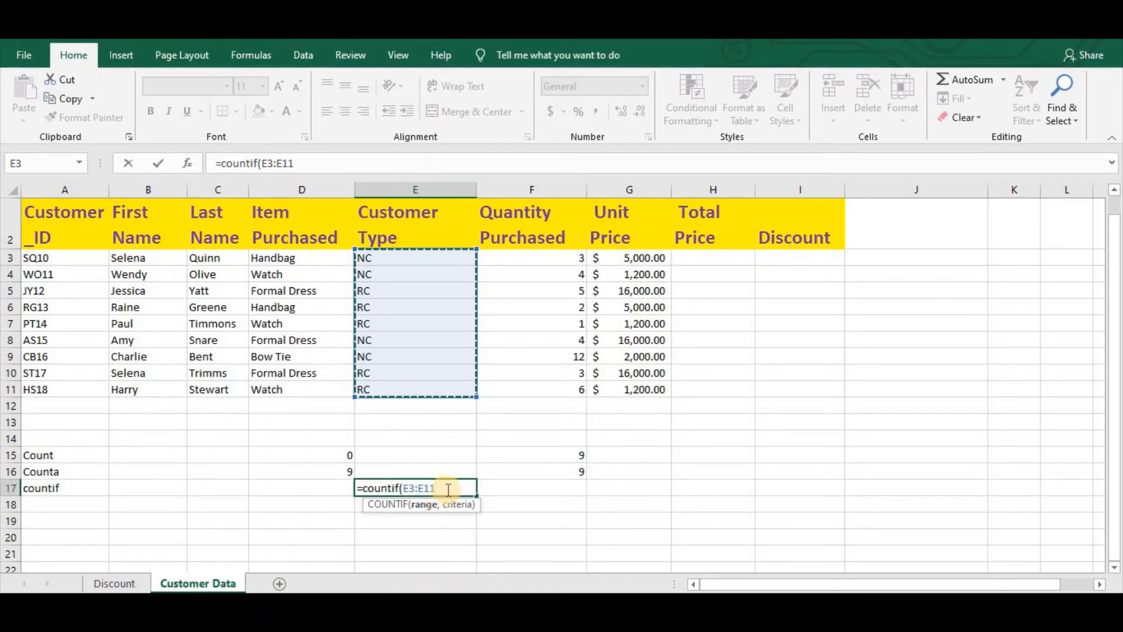
pyautogui.write(',')
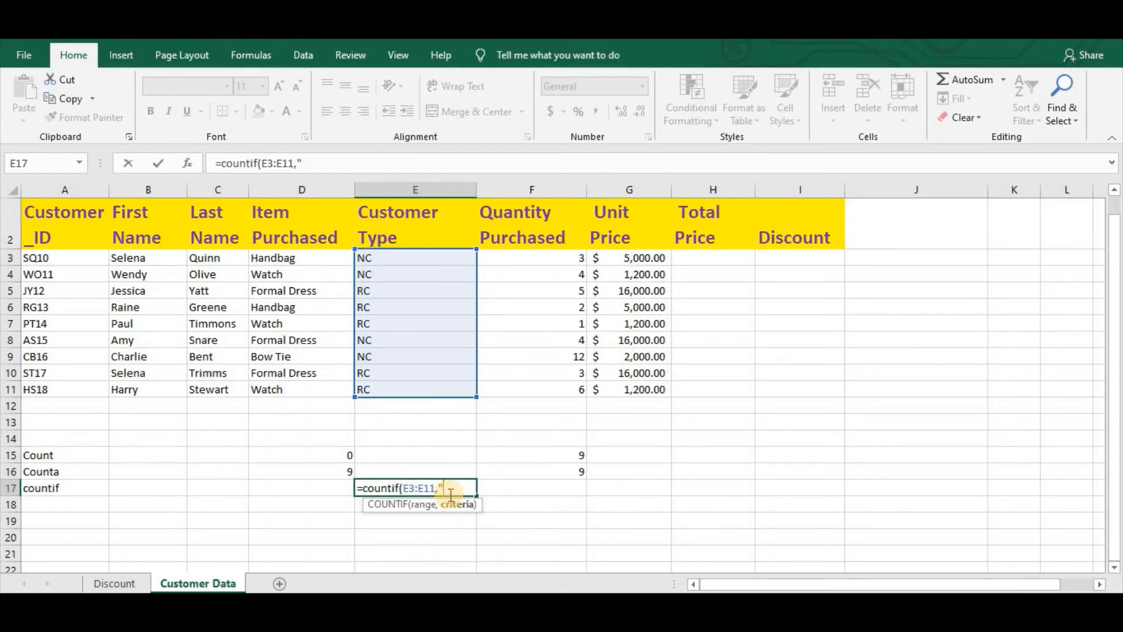
pyautogui.write('NC")')
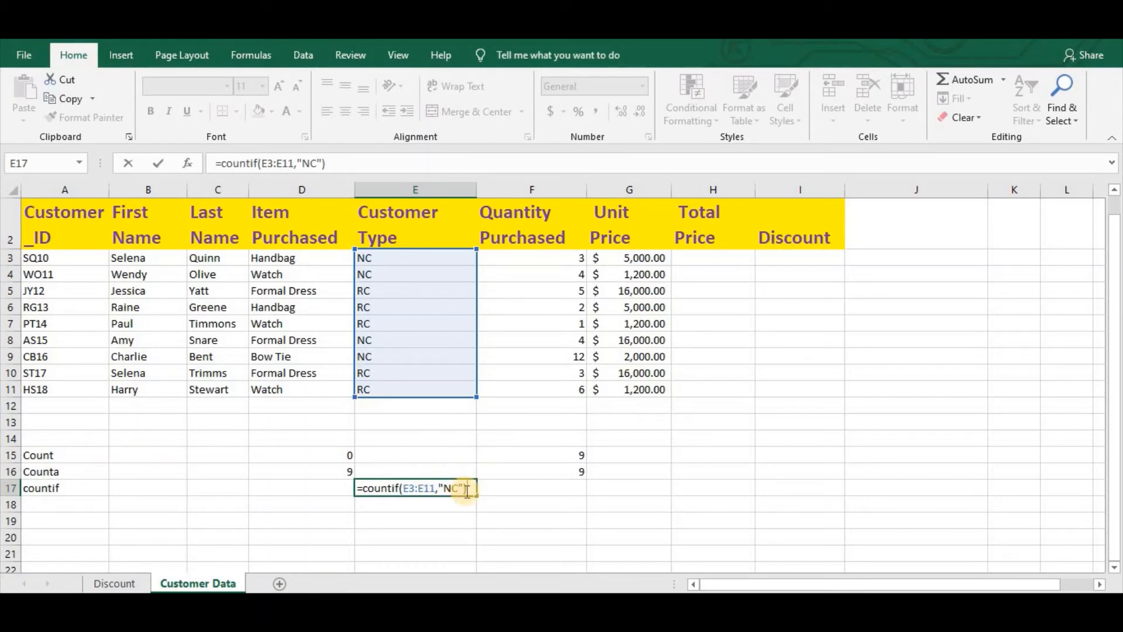
pyautogui.press('Return')
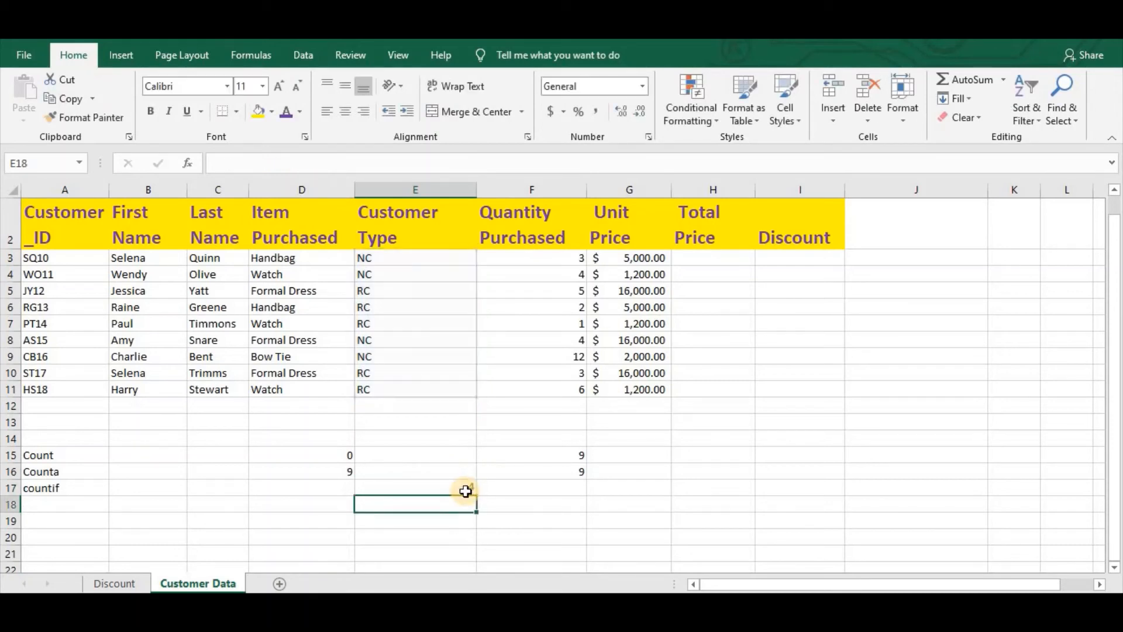
pyautogui.click(440, 487)
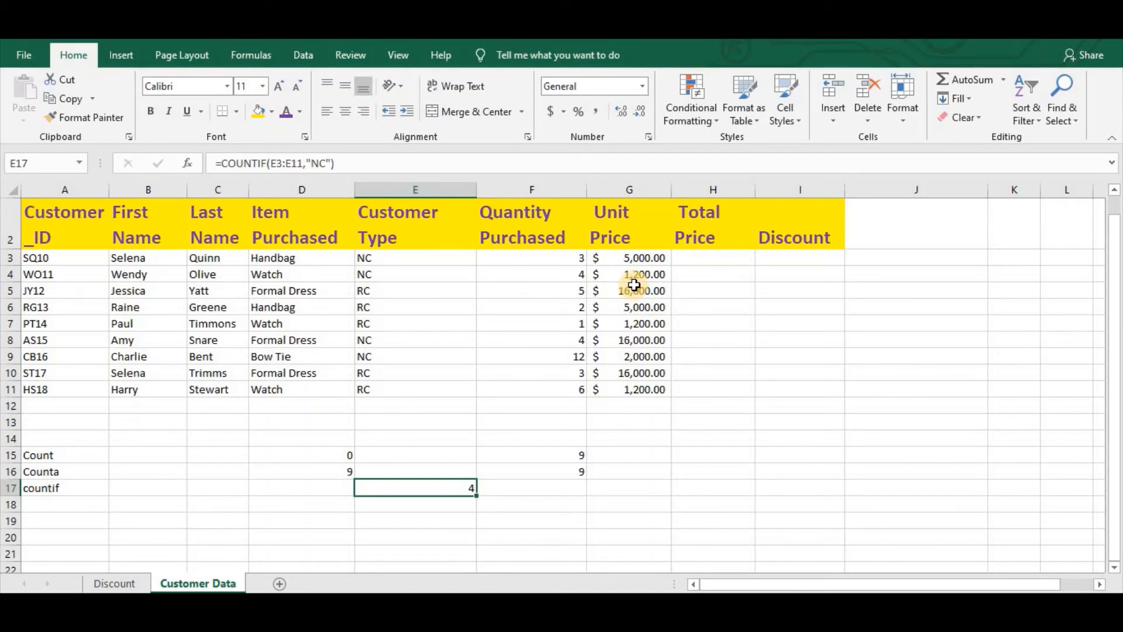
# - Enter the formula =PRODUCT(F3:G3) in cell H3 to multiply quantity by unit price for the first customer
pyautogui.click(700, 260)
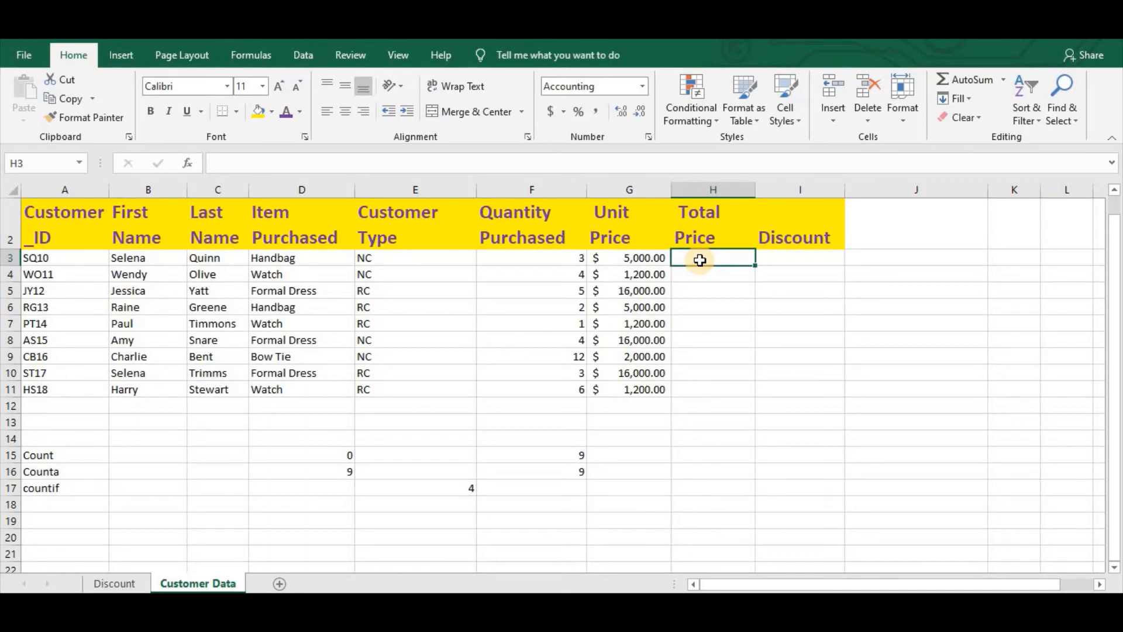
pyautogui.write('=')
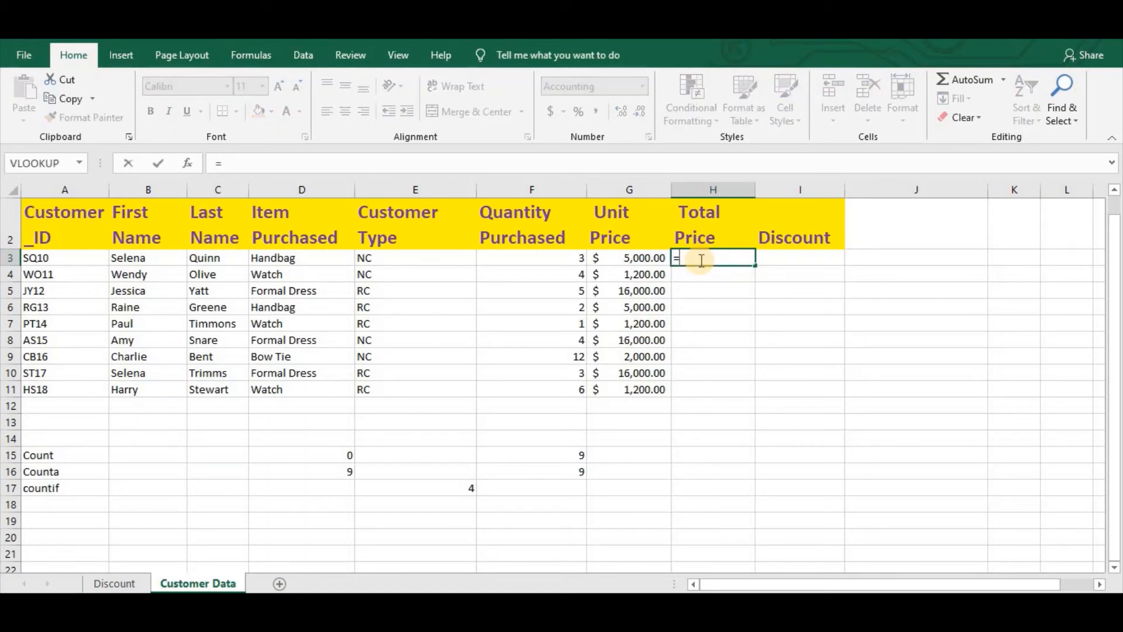
pyautogui.write('product')
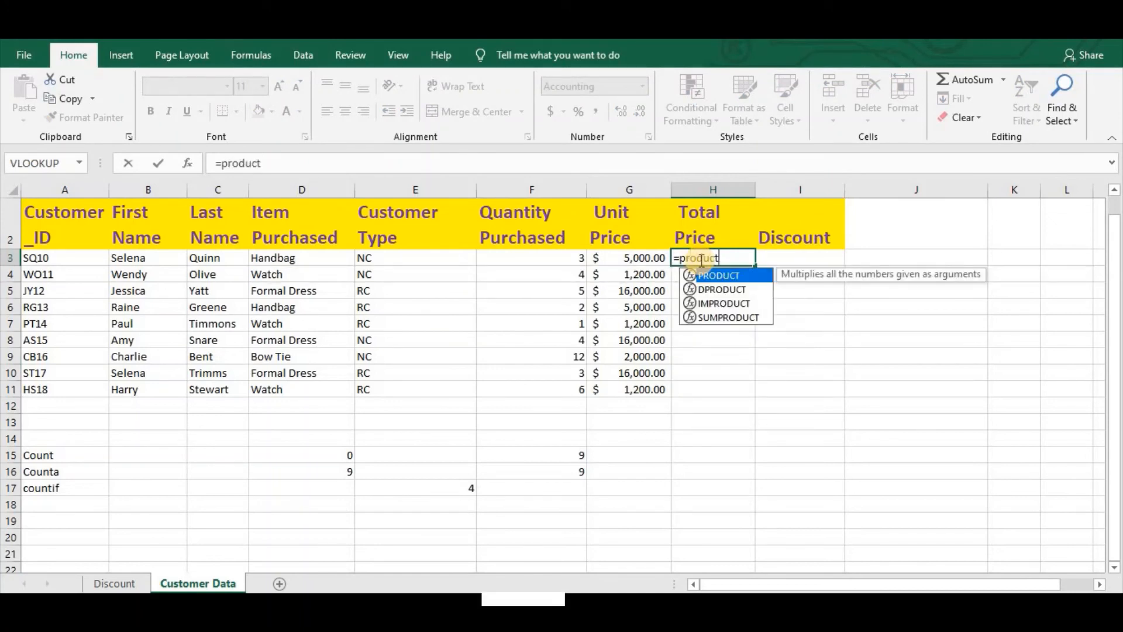
pyautogui.write('(')
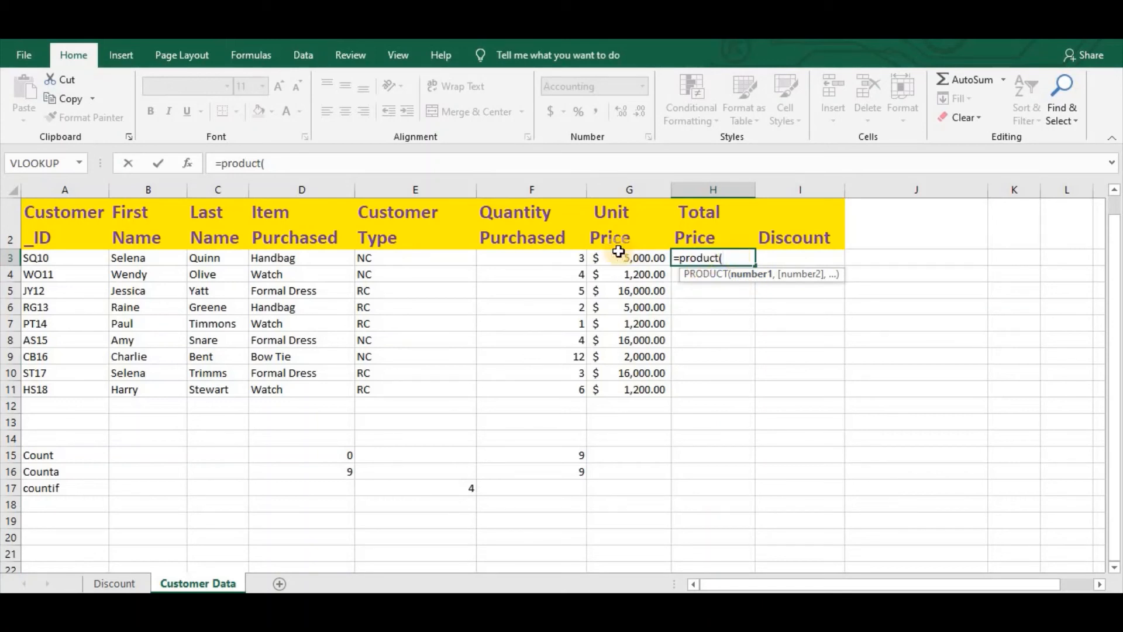
pyautogui.click(567, 259)
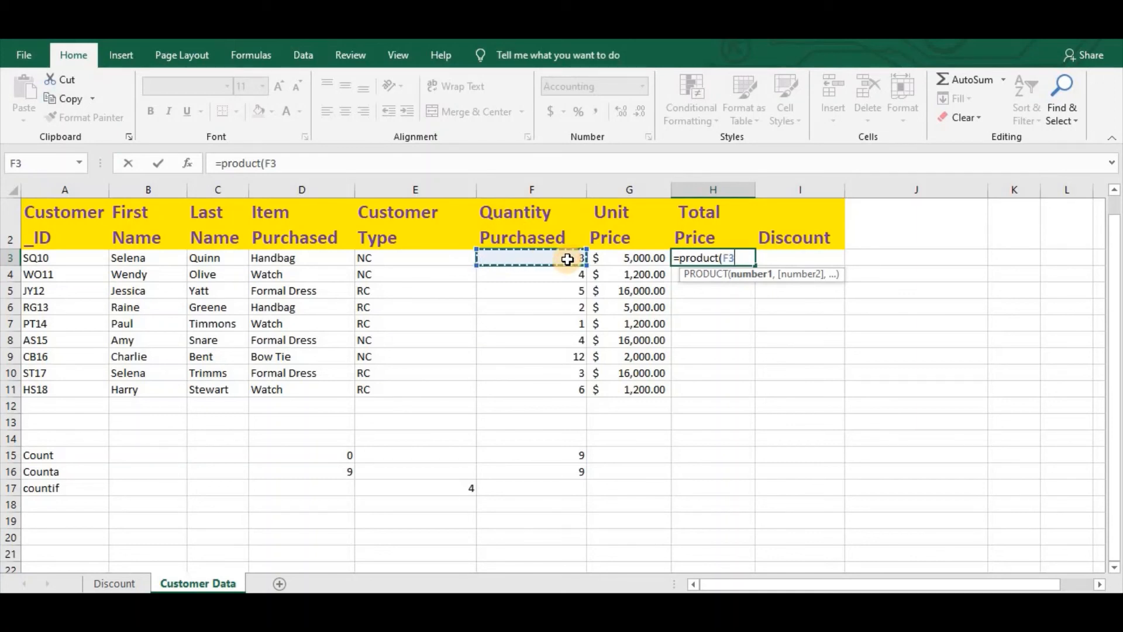
pyautogui.write(':')
pyautogui.click(567, 259)
pyautogui.press('BackSpace')
pyautogui.press('BackSpace')
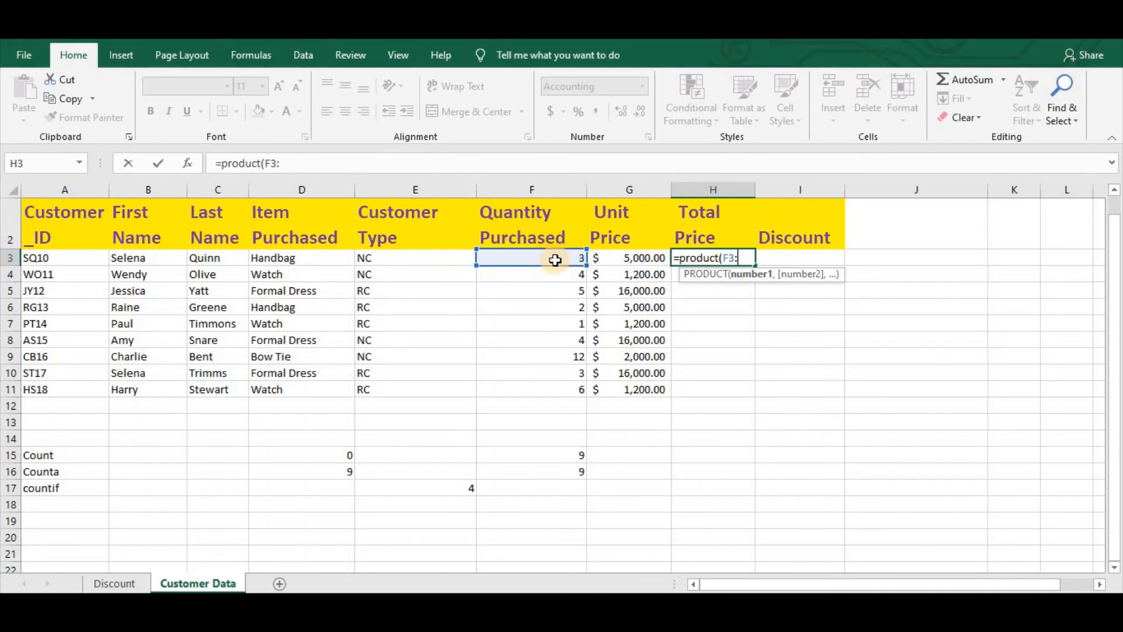
pyautogui.click(630, 257)
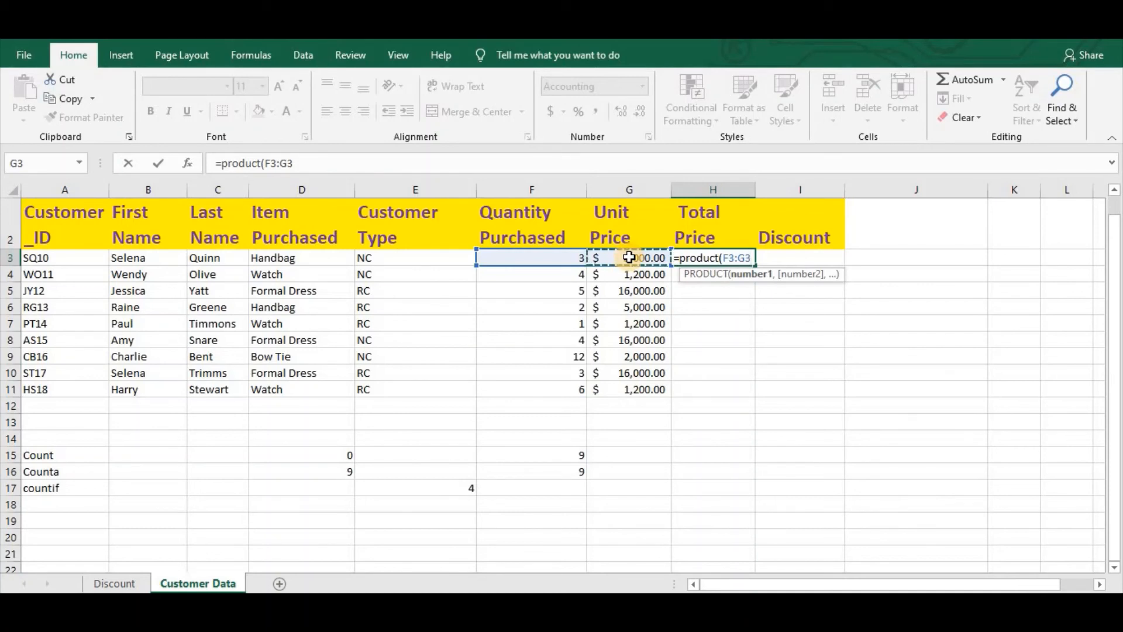
pyautogui.write(')')
pyautogui.press('Return')
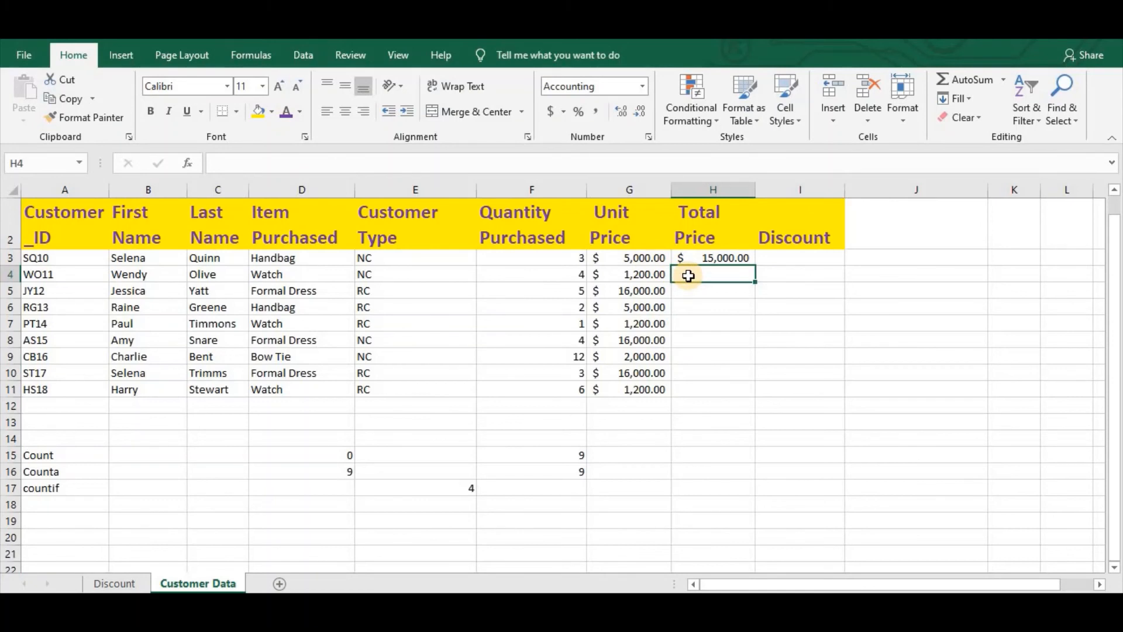
# - Enter the formula =PRODUCT(F4*G4) in cell H4 to multiply quantity by unit price for the second customer
pyautogui.write('=prod')
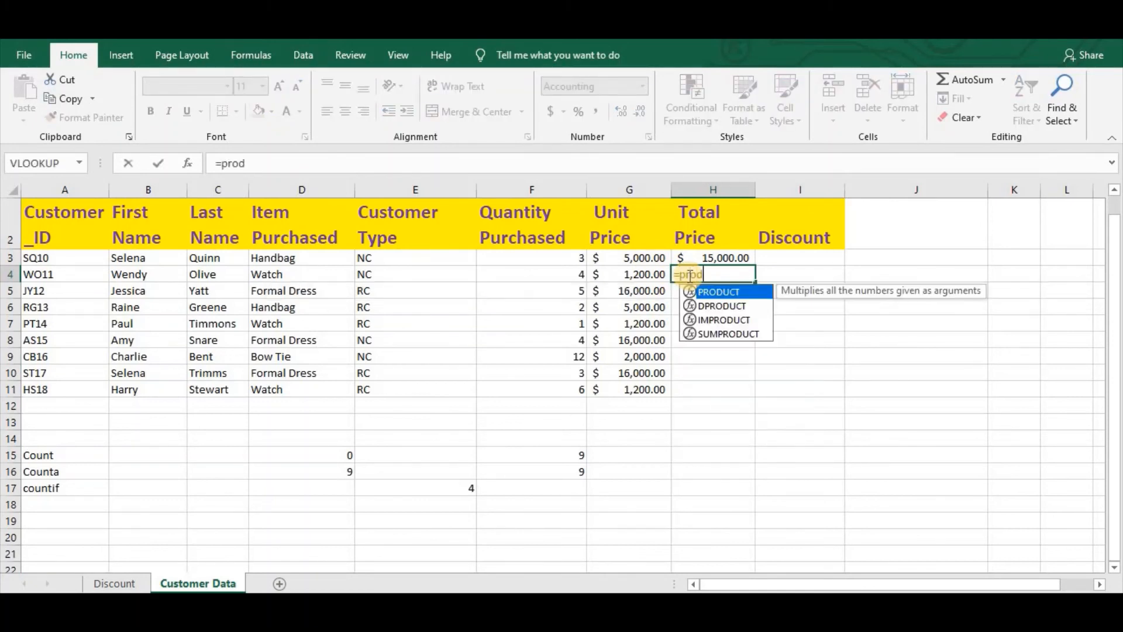
pyautogui.write('uct(')
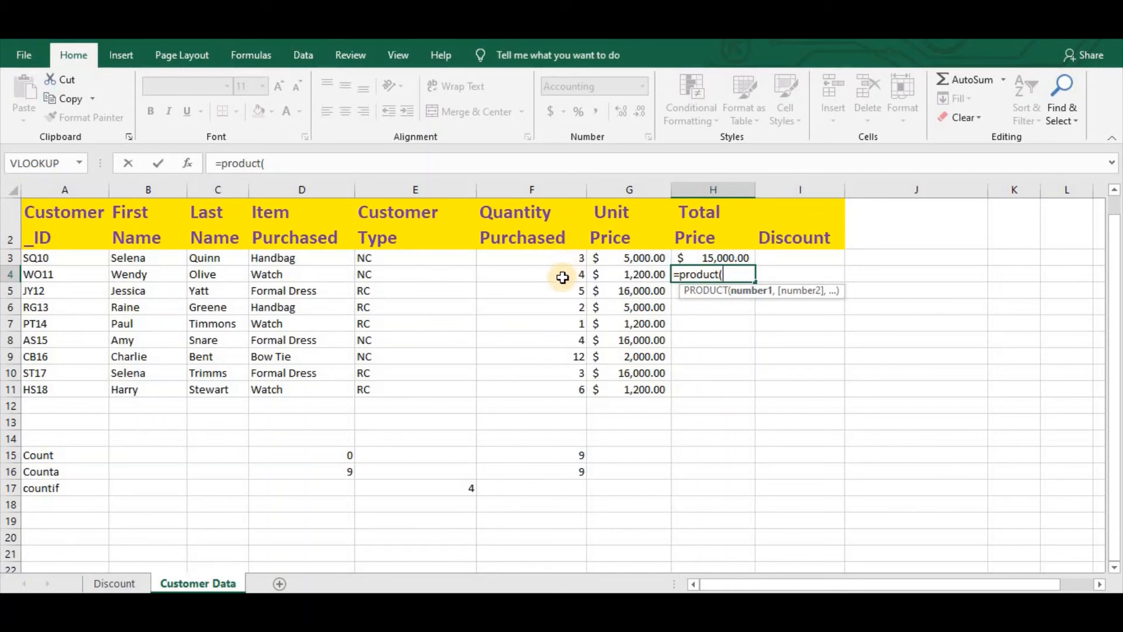
pyautogui.write('f4')
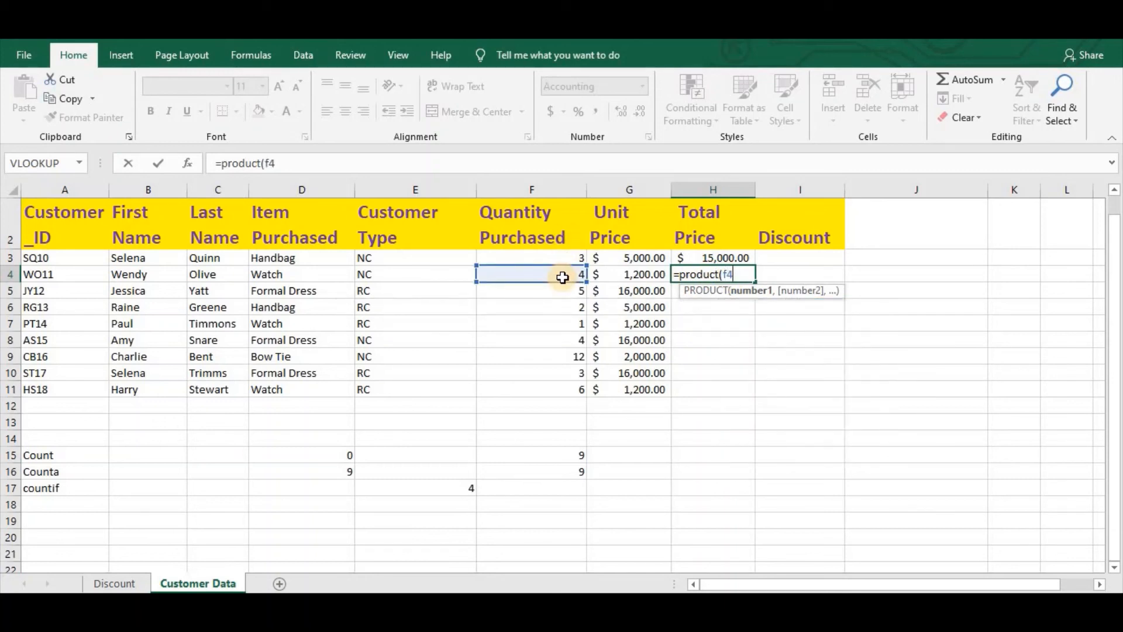
pyautogui.write('*')
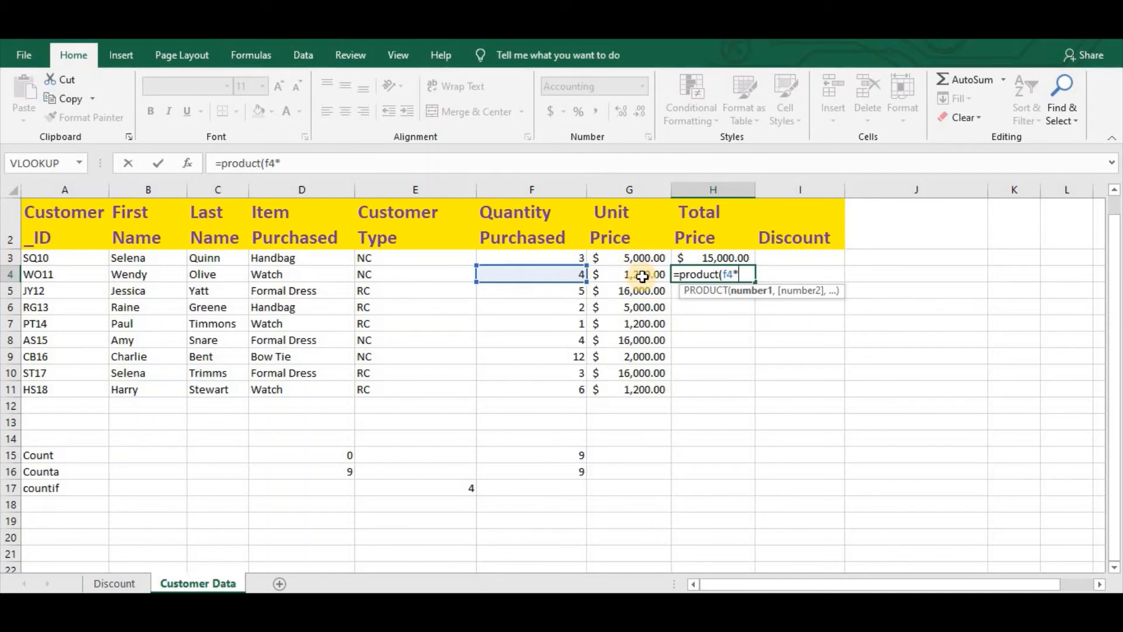
pyautogui.write('g4)')
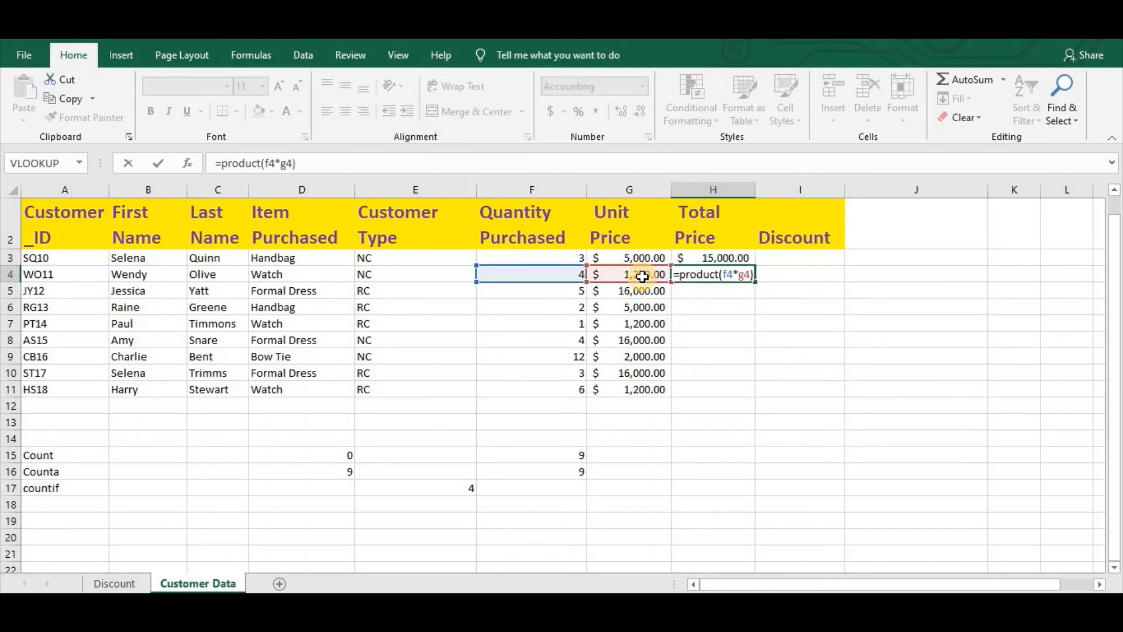
pyautogui.press('Return')
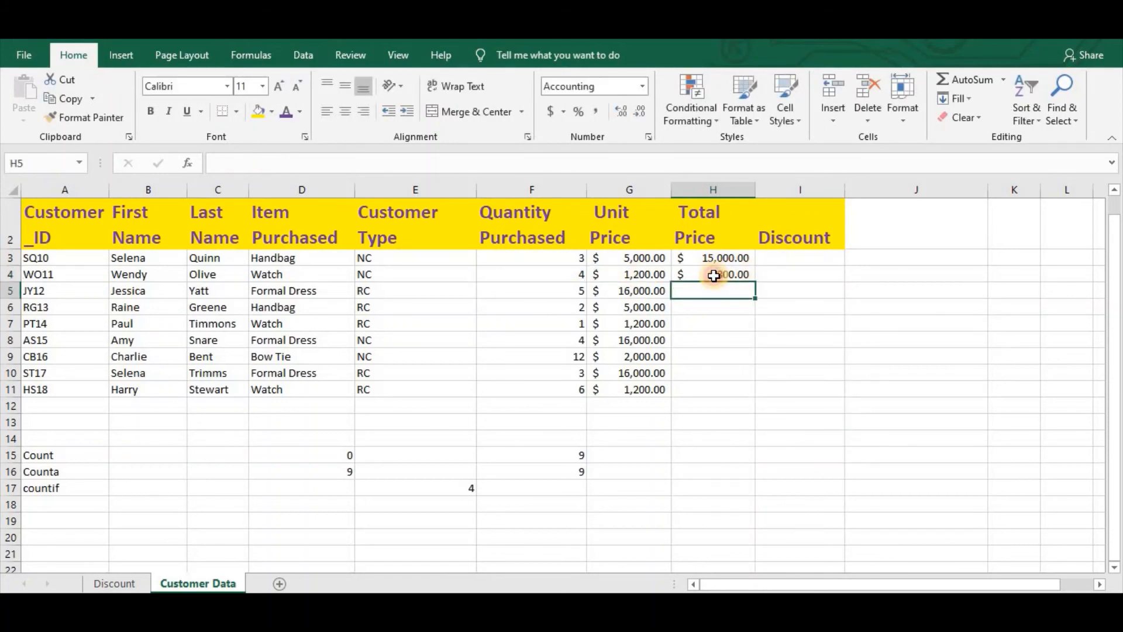
# - Compare the PRODUCT formulas in cells H4 and H3 of the Total Price column
pyautogui.click(714, 276)
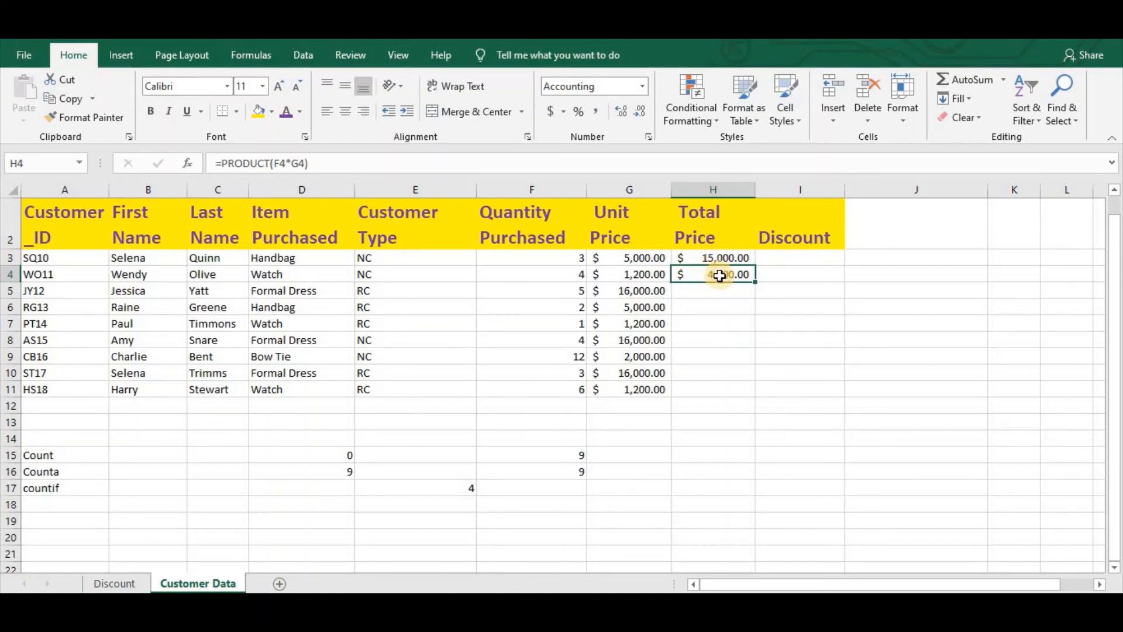
pyautogui.click(720, 257)
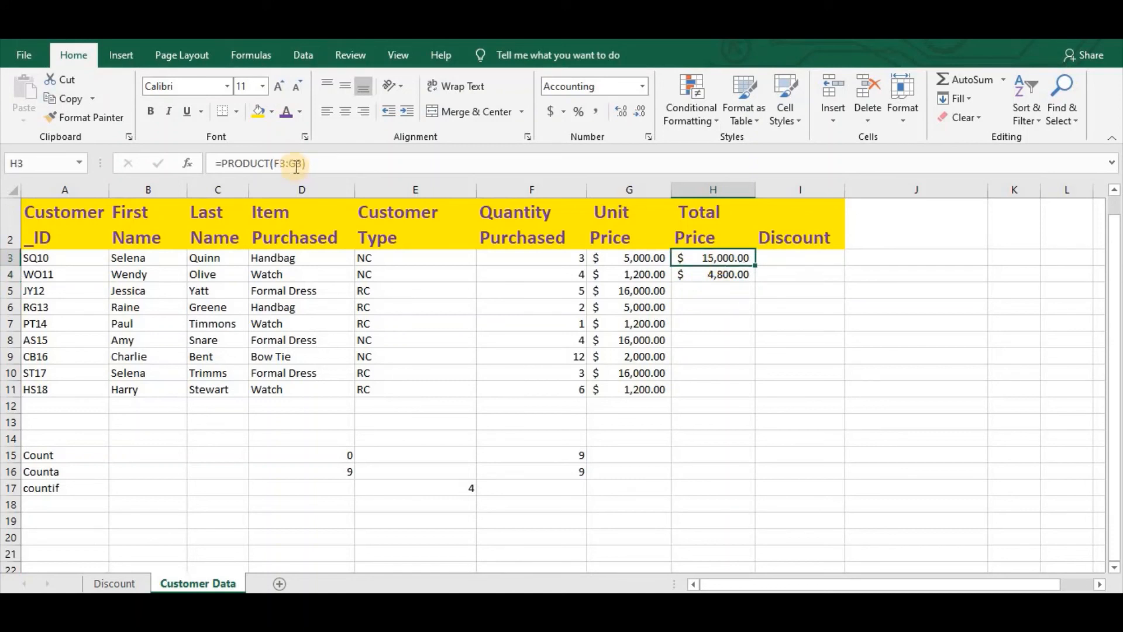
pyautogui.click(715, 278)
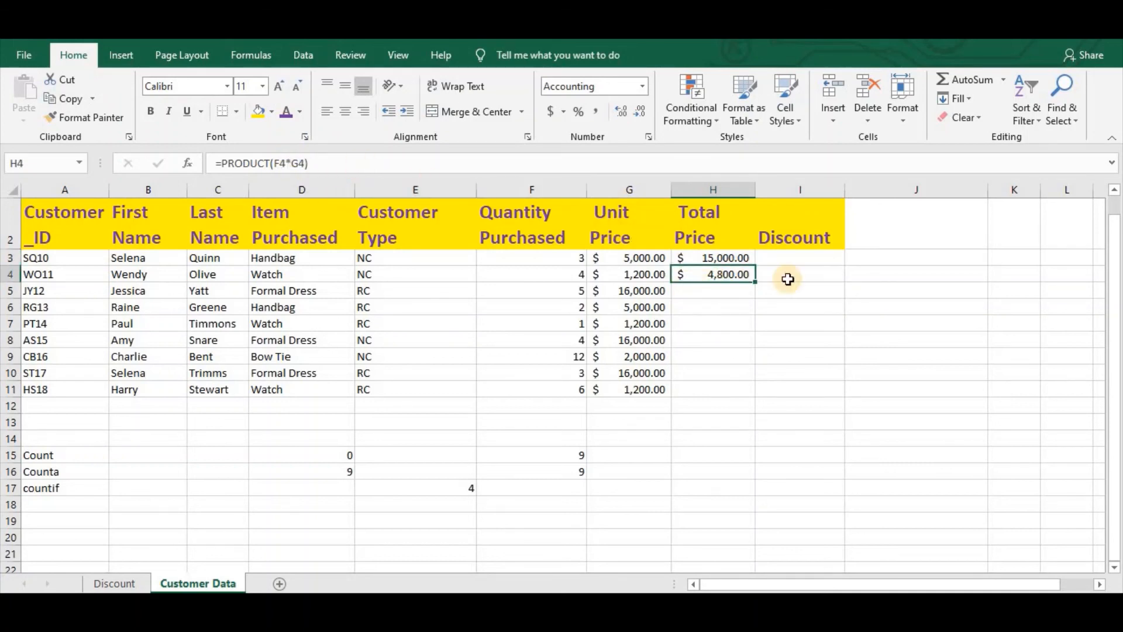
# - Fill the PRODUCT formula from cell H3 down through H11 to calculate every customer's Total Price
pyautogui.click(707, 256)
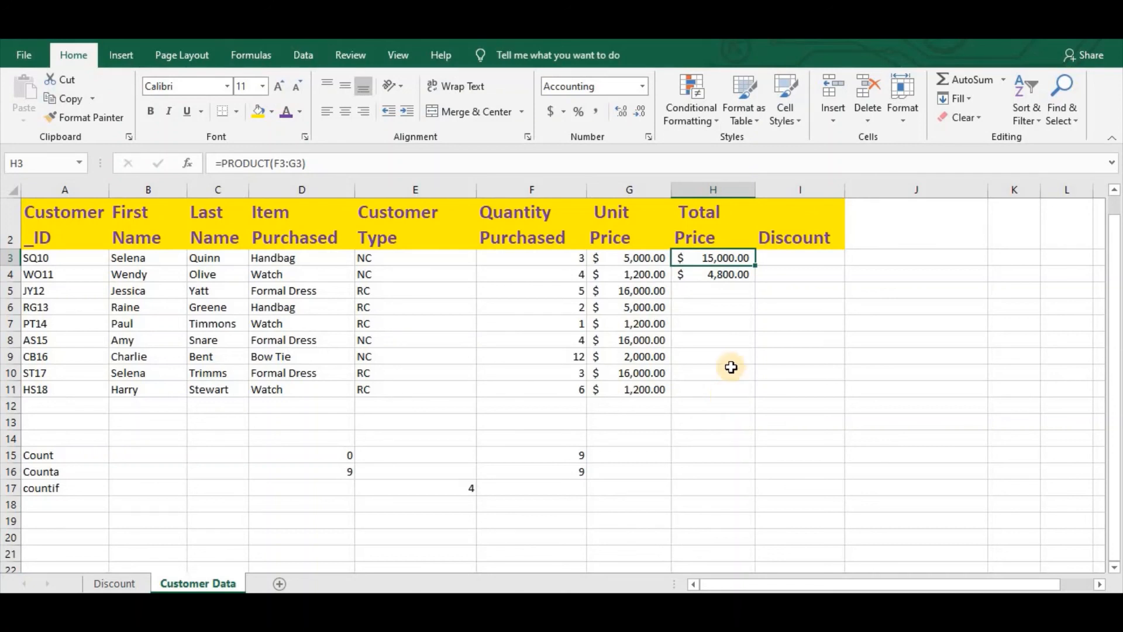
pyautogui.click(720, 257)
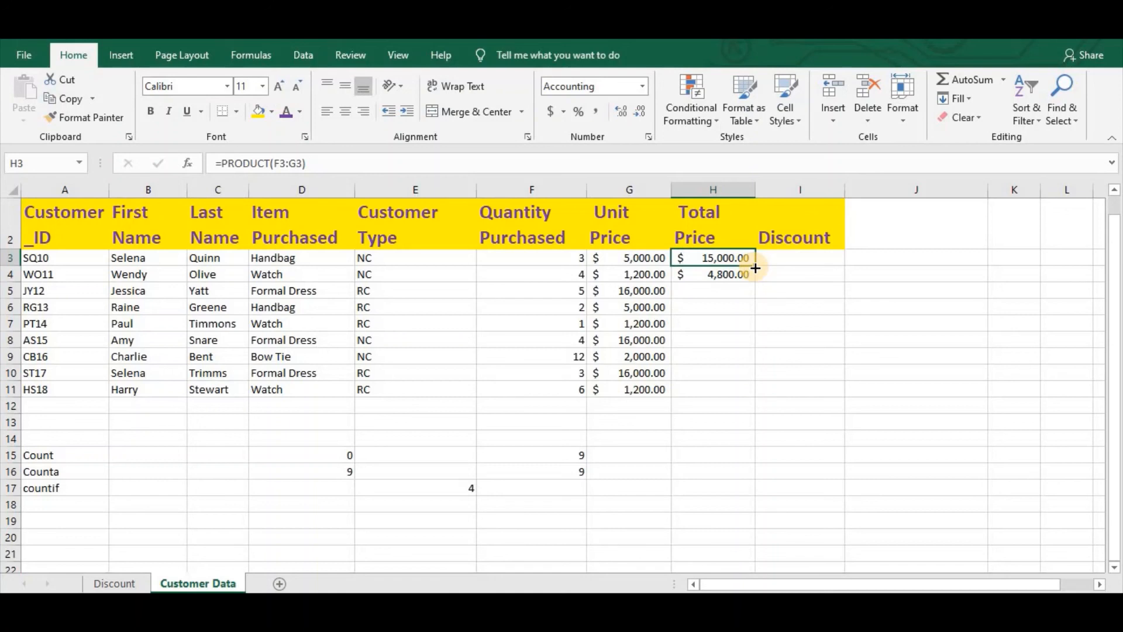
pyautogui.moveTo(755, 265); pyautogui.dragTo(752, 399)
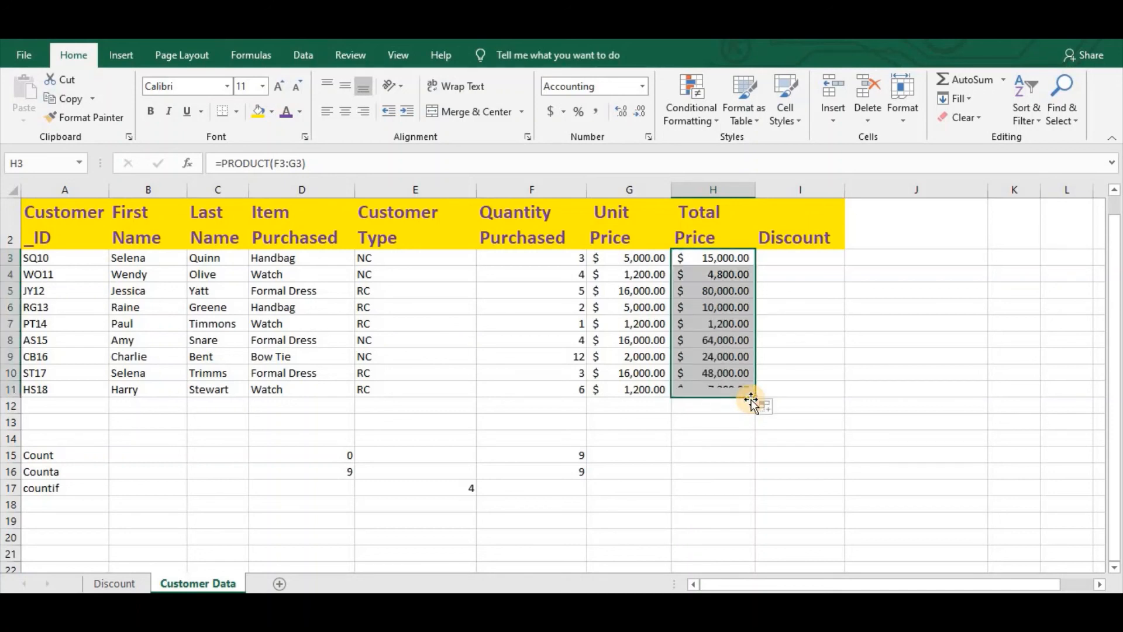